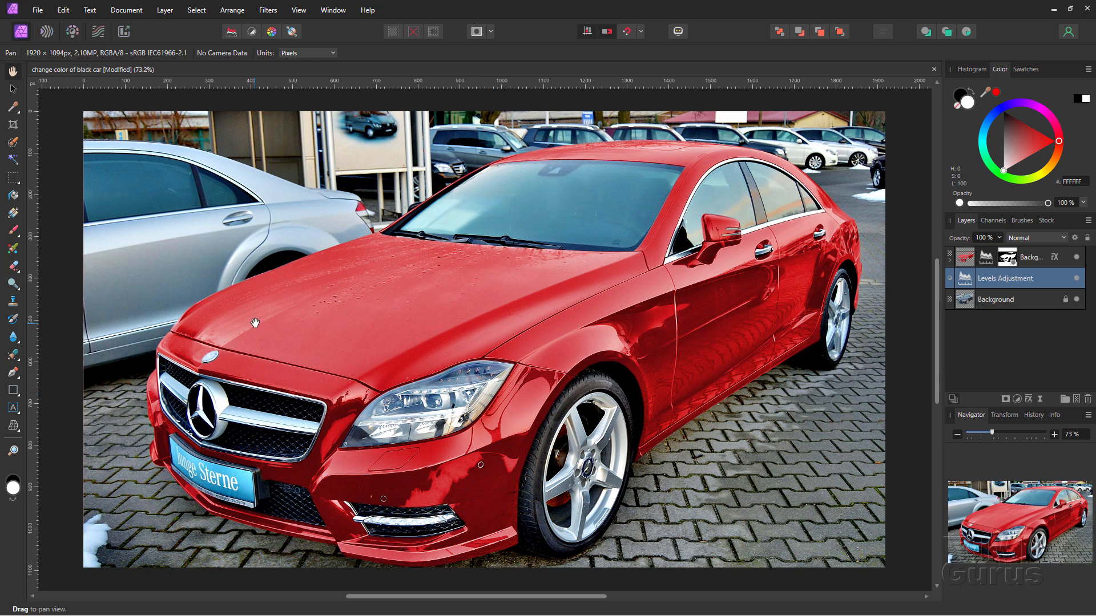
Step: Close the finished red car document and open the recent file mercedes-587557_1920.jpg
{"action": "left_click", "coordinate": [934, 69]}
{"action": "left_click", "coordinate": [552, 321]}
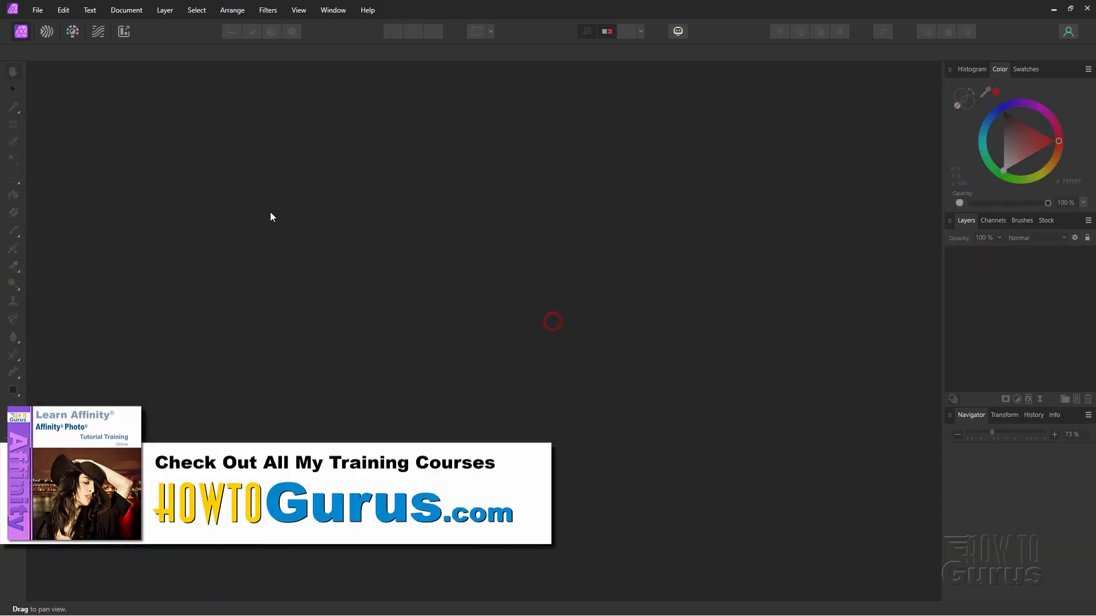
{"action": "left_click", "coordinate": [48, 12]}
{"action": "mouse_move", "coordinate": [99, 153]}
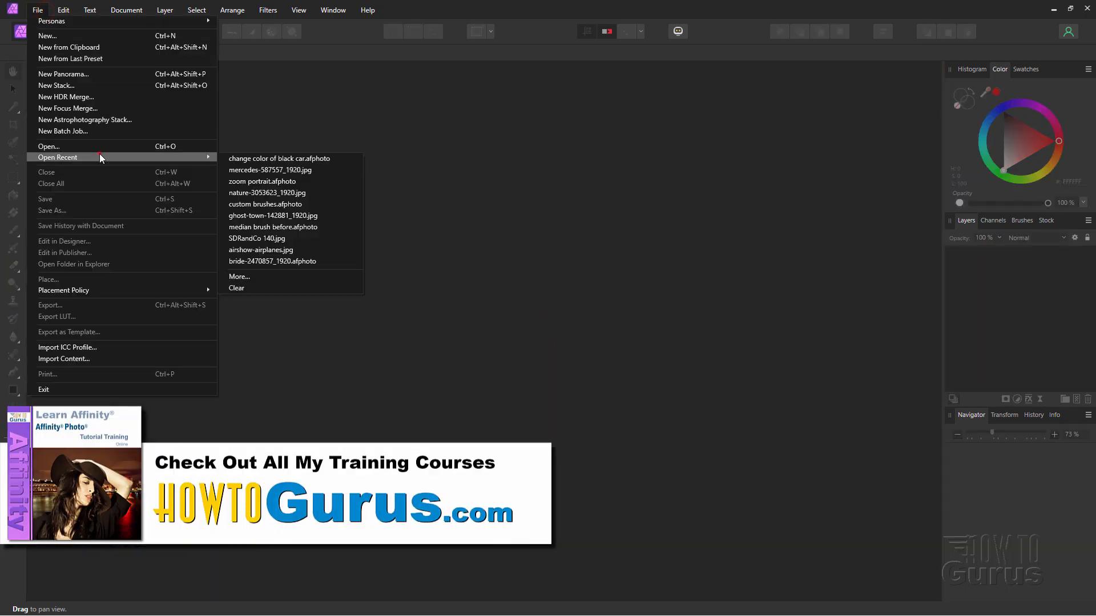
{"action": "left_click", "coordinate": [272, 167]}
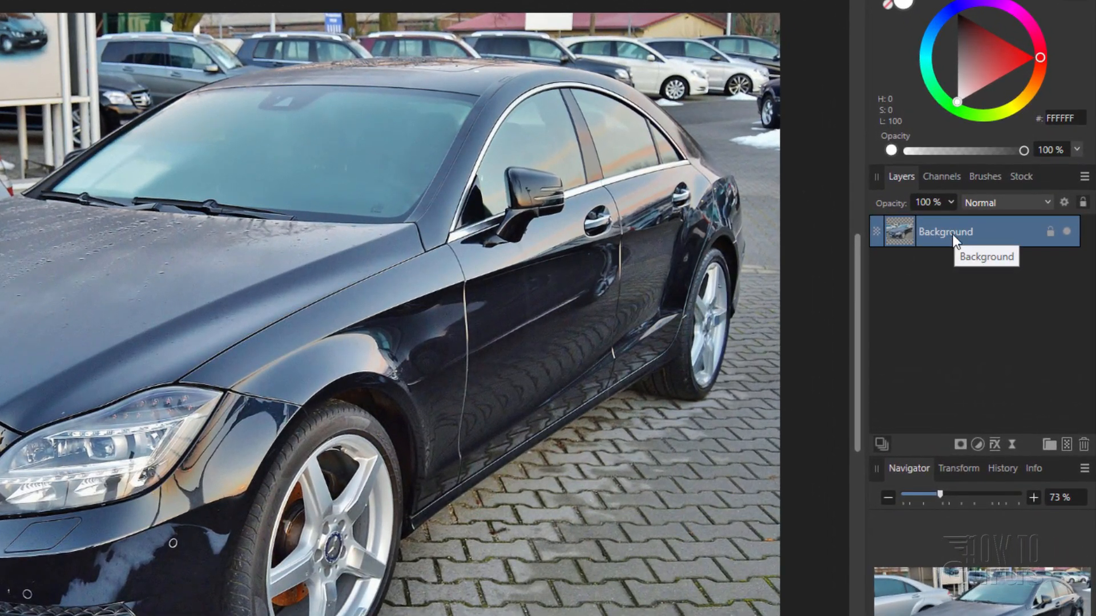
Step: Duplicate the Background layer, rename the copy Red and keep it as the active layer
{"action": "right_click", "coordinate": [947, 235]}
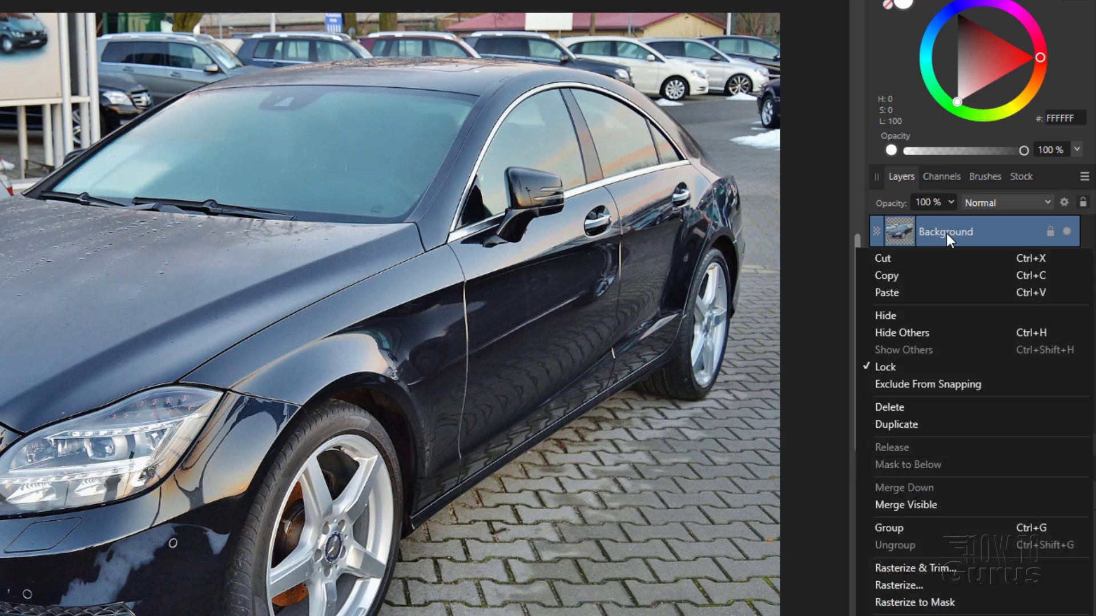
{"action": "left_click", "coordinate": [933, 424]}
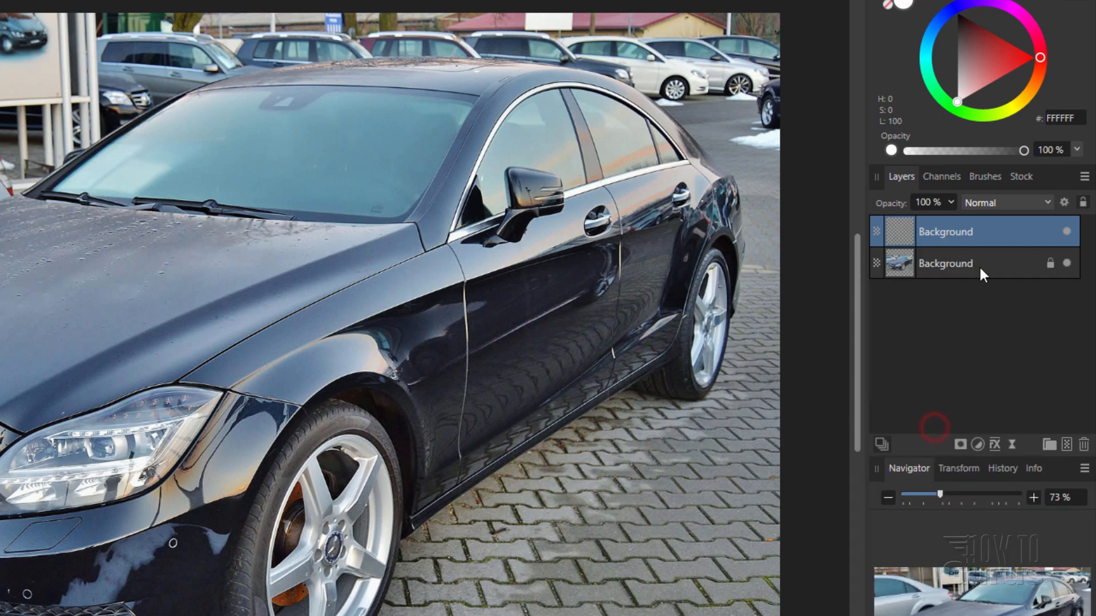
{"action": "double_click", "coordinate": [955, 234]}
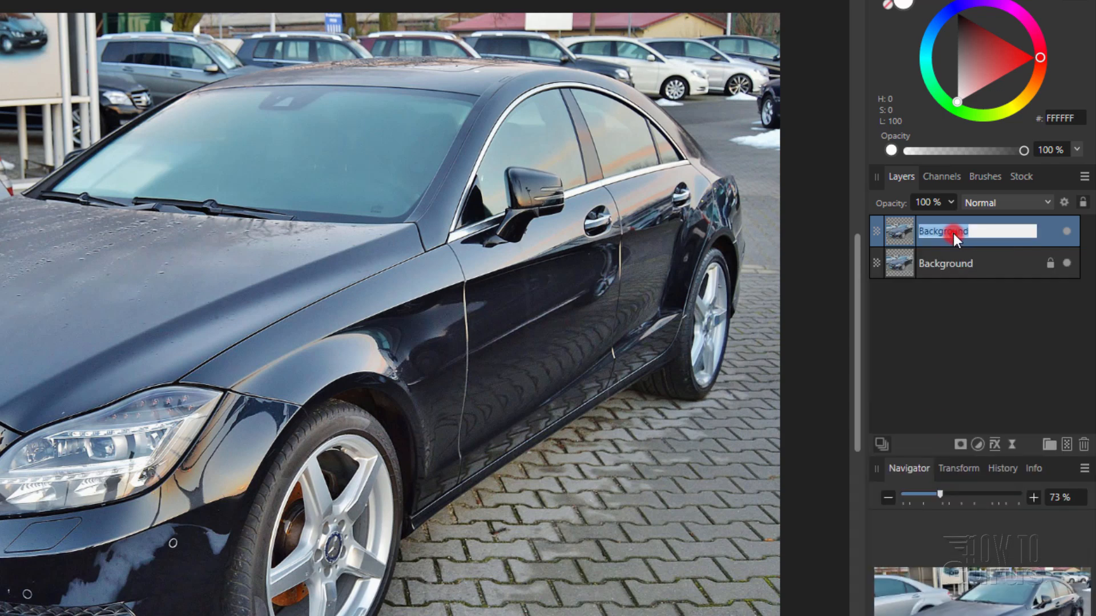
{"action": "type", "text": "Red"}
{"action": "left_click", "coordinate": [981, 265]}
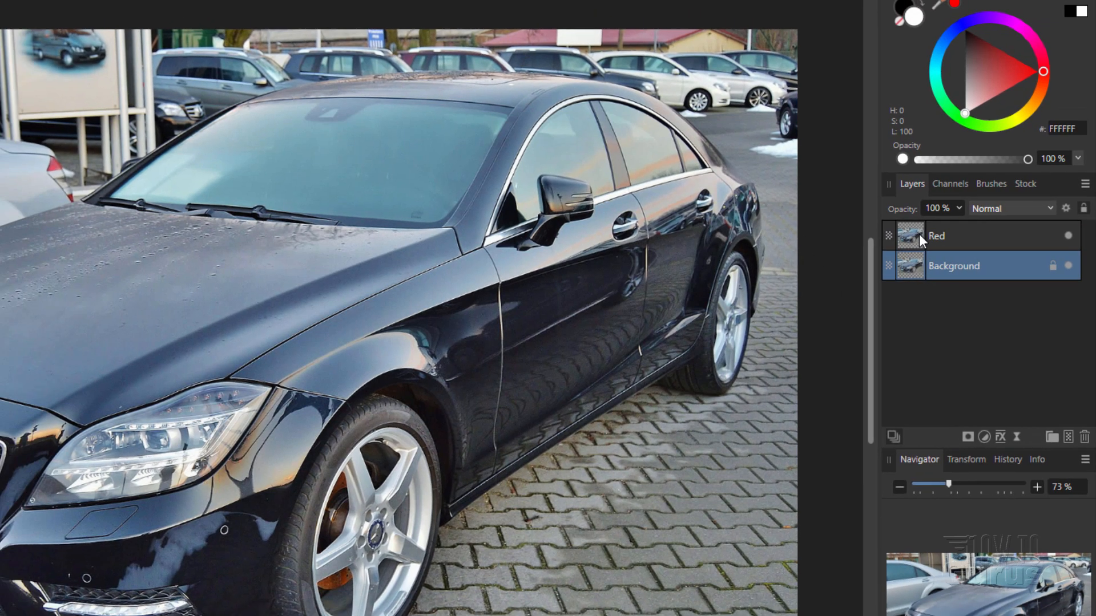
{"action": "left_click", "coordinate": [940, 231]}
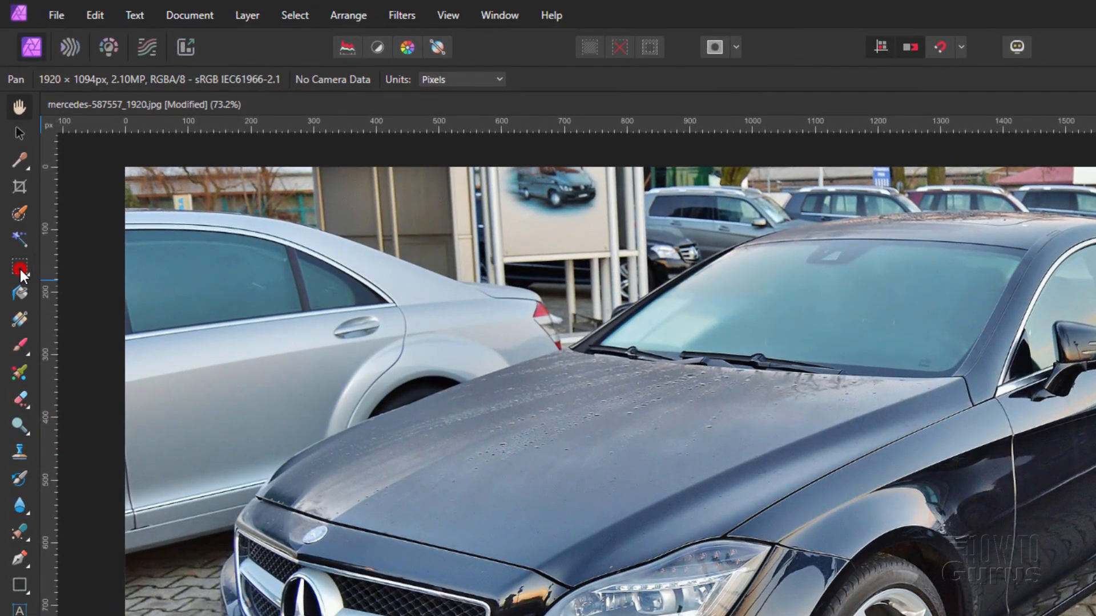
Step: Activate the Freehand Selection Tool with its type set to Polygonal
{"action": "left_click", "coordinate": [20, 270]}
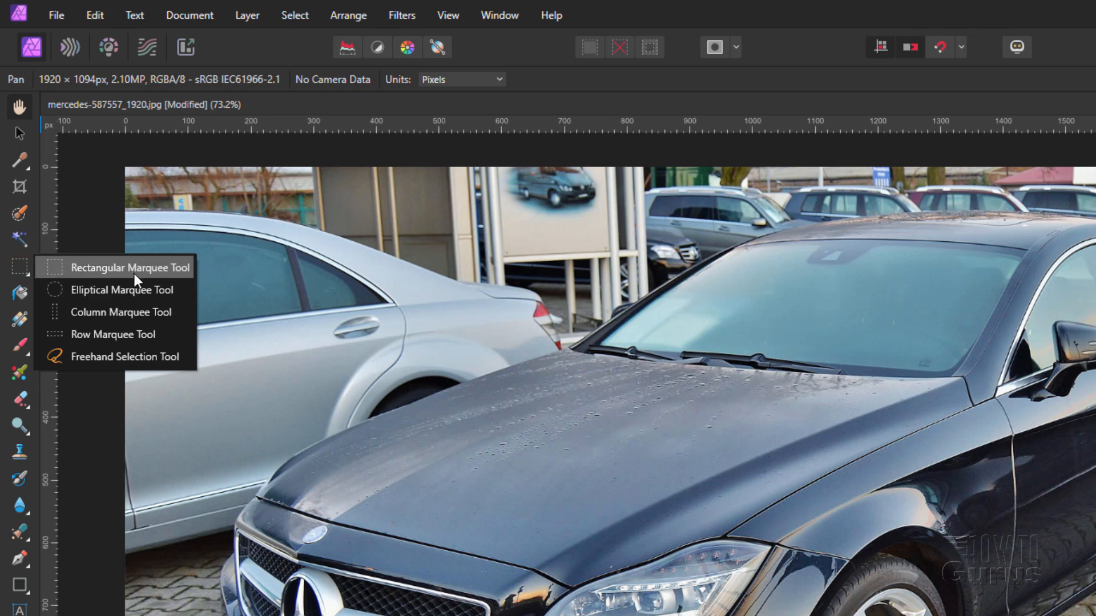
{"action": "left_click", "coordinate": [20, 270]}
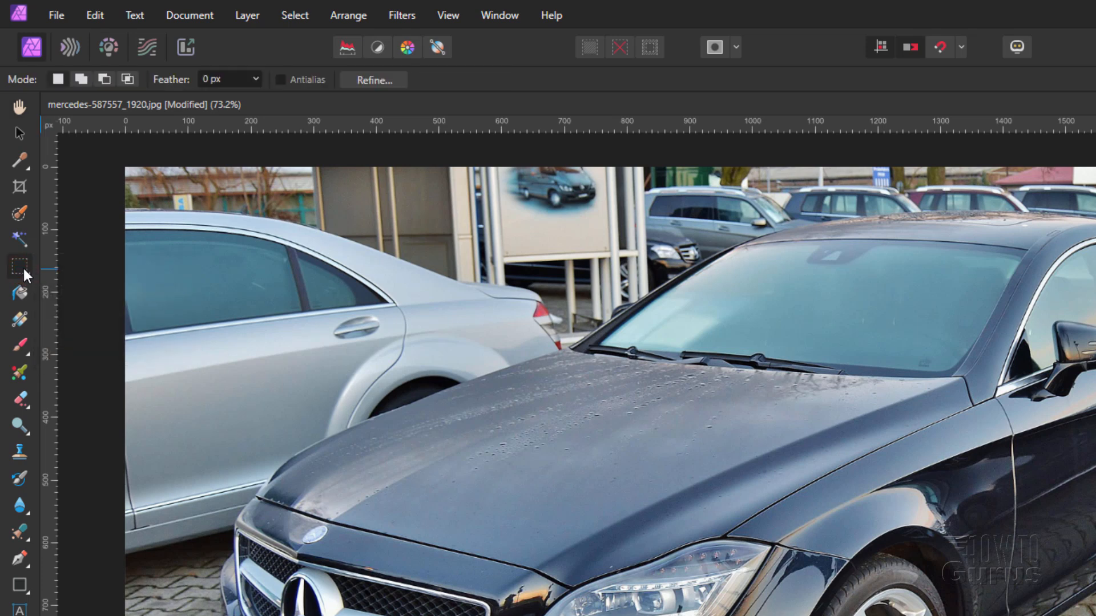
{"action": "left_click", "coordinate": [21, 266]}
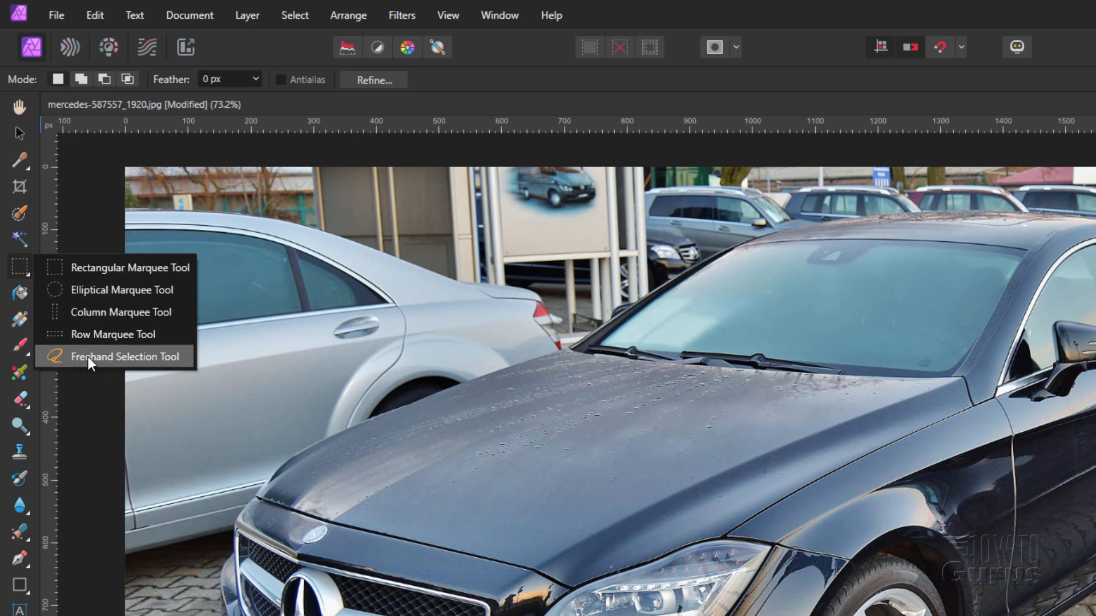
{"action": "left_click", "coordinate": [111, 355]}
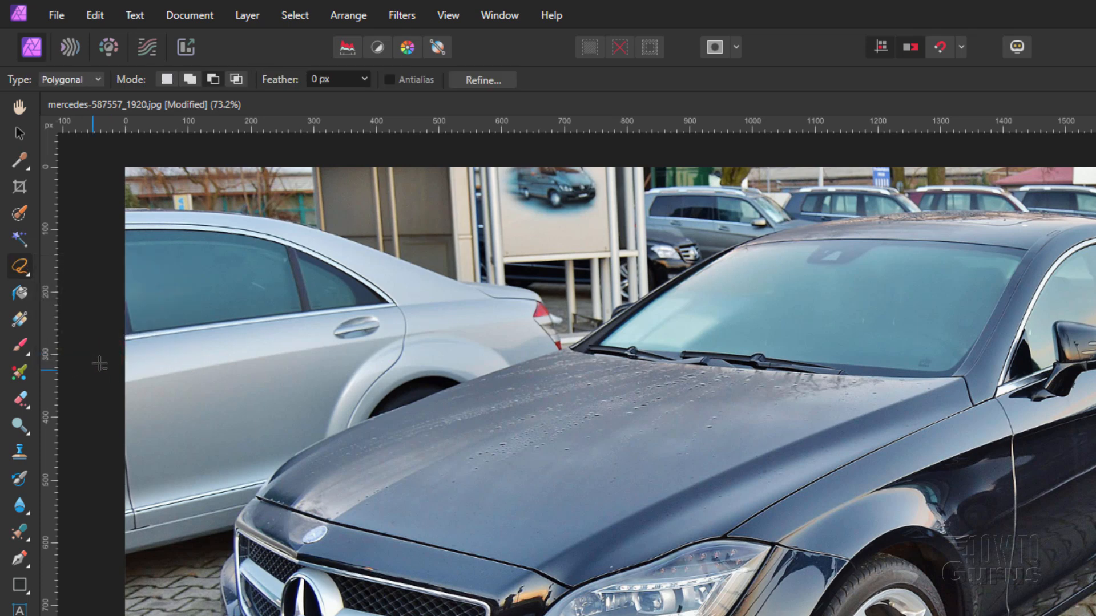
{"action": "left_click", "coordinate": [98, 79]}
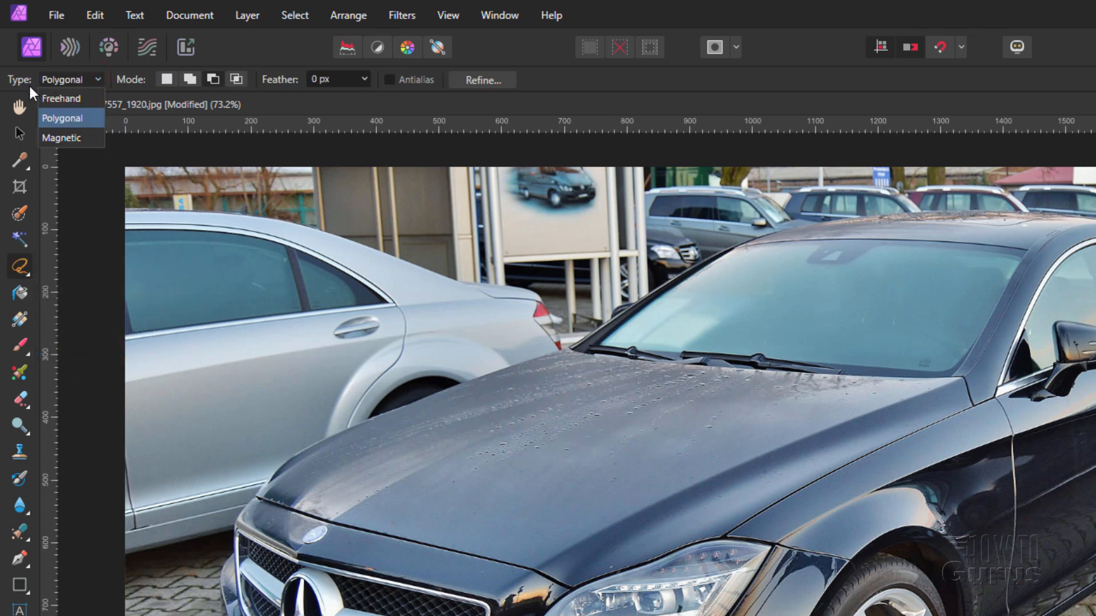
{"action": "left_click", "coordinate": [67, 119]}
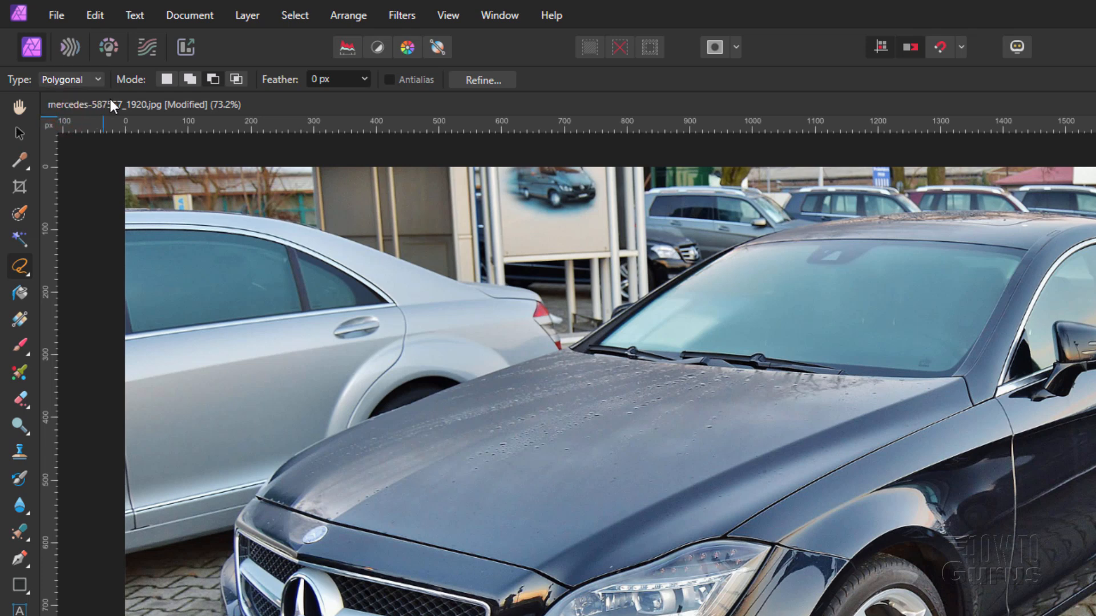
Step: Set the selection mode to New, with a 1 px feather and antialiasing enabled
{"action": "left_click", "coordinate": [168, 81]}
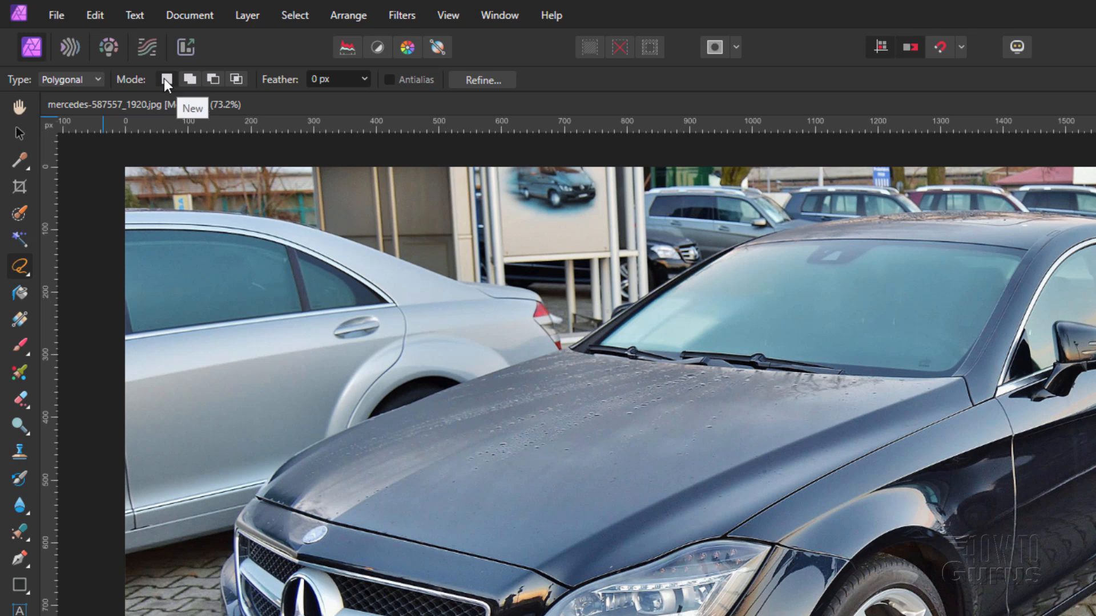
{"action": "left_click", "coordinate": [364, 78]}
{"action": "left_click", "coordinate": [328, 79]}
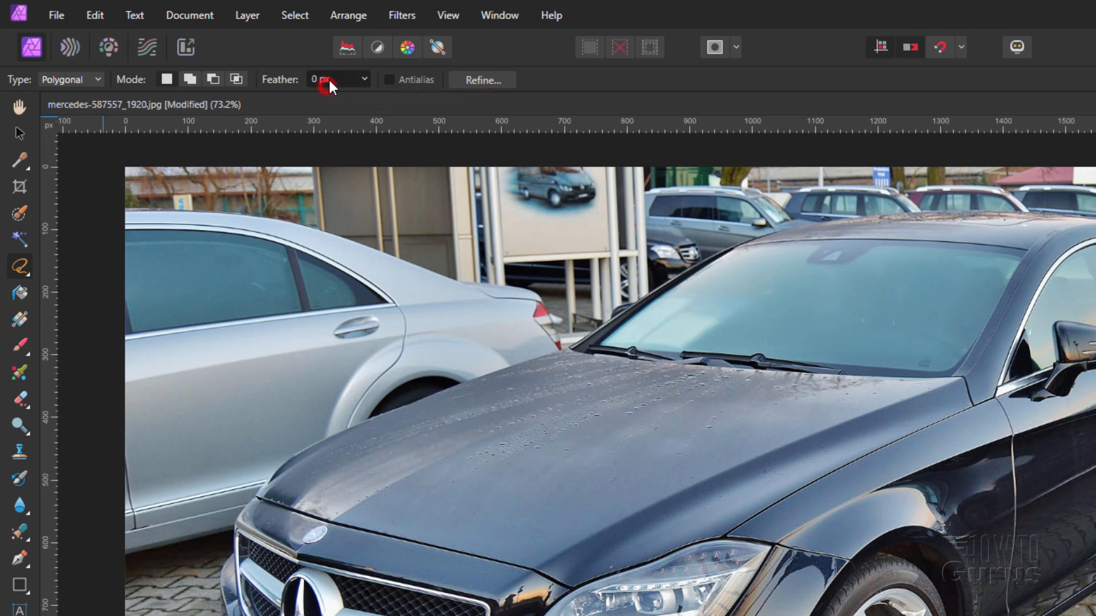
{"action": "type", "text": "1"}
{"action": "left_click", "coordinate": [16, 134]}
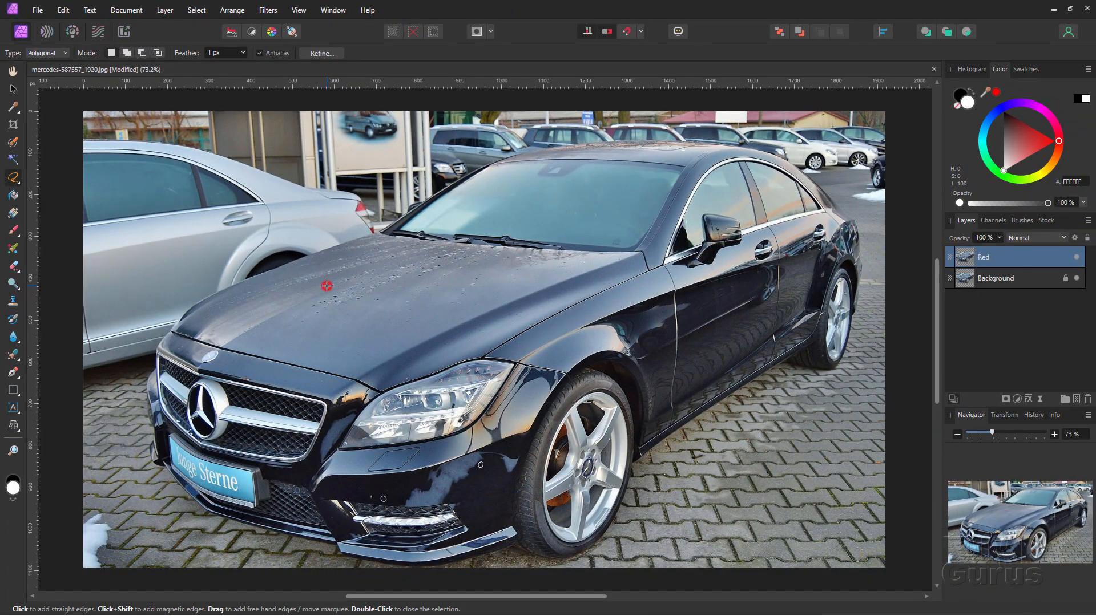
Step: Try out closed straight-edged polygonal selections on the black car's hood and deselect the result
{"action": "left_click", "coordinate": [326, 286]}
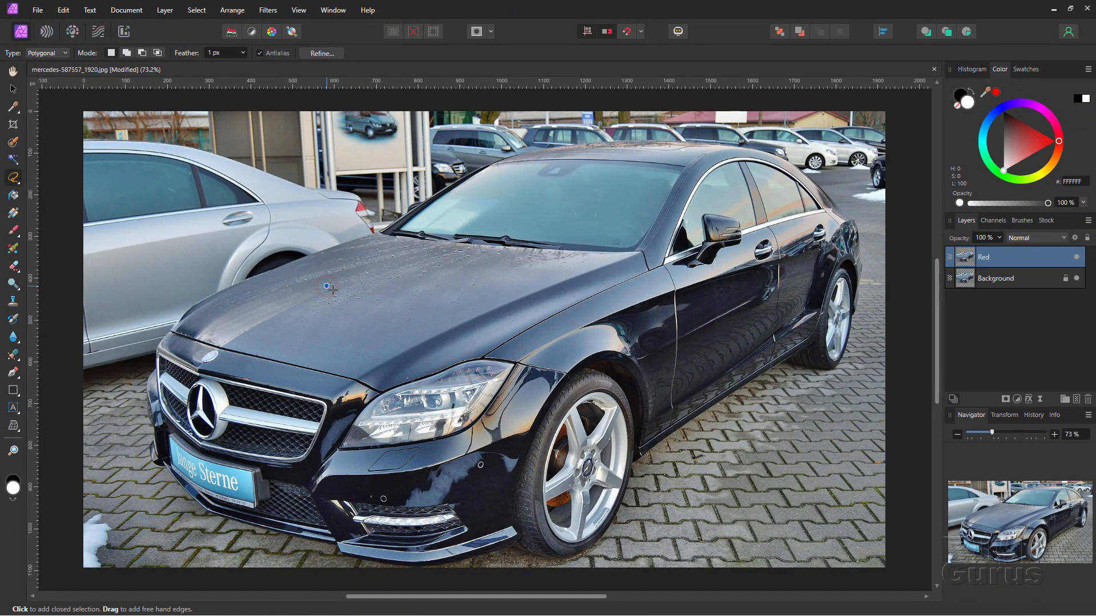
{"action": "left_click", "coordinate": [386, 267]}
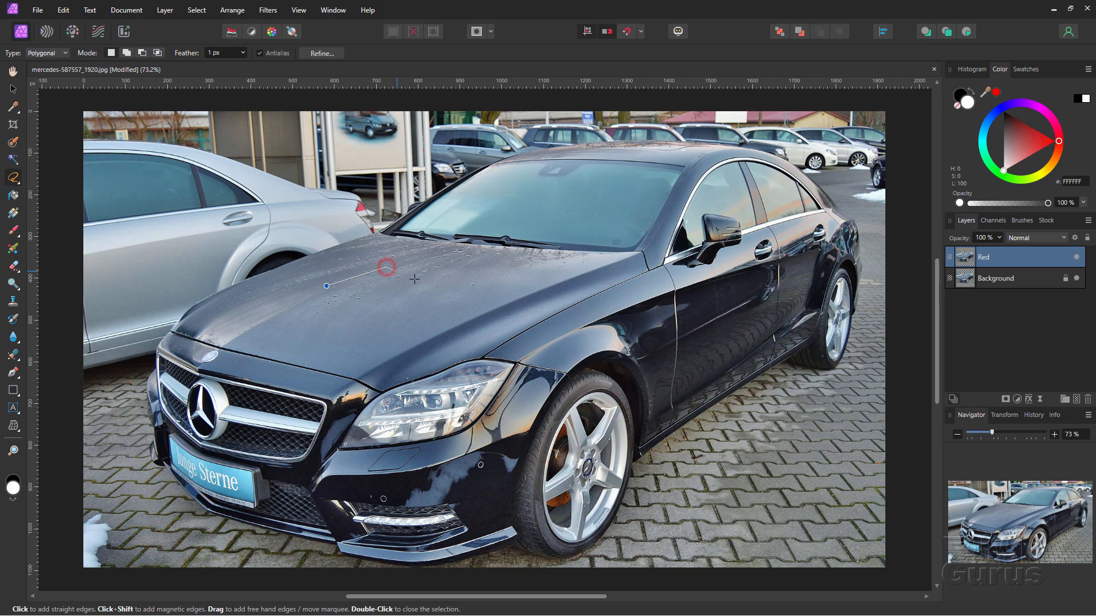
{"action": "left_click", "coordinate": [446, 271]}
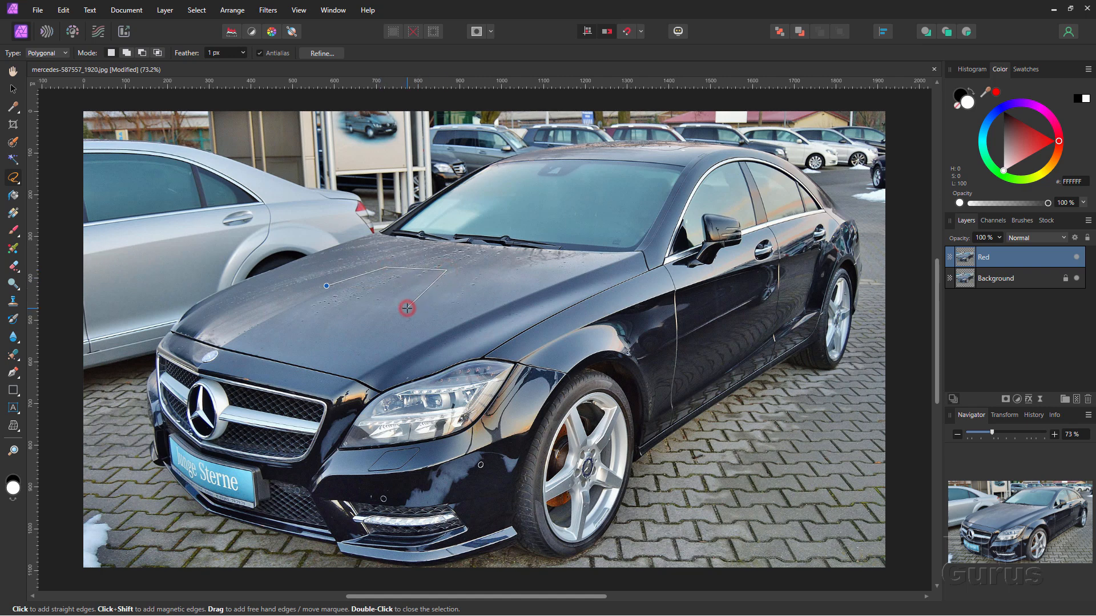
{"action": "left_click", "coordinate": [326, 286]}
{"action": "left_click", "coordinate": [338, 284]}
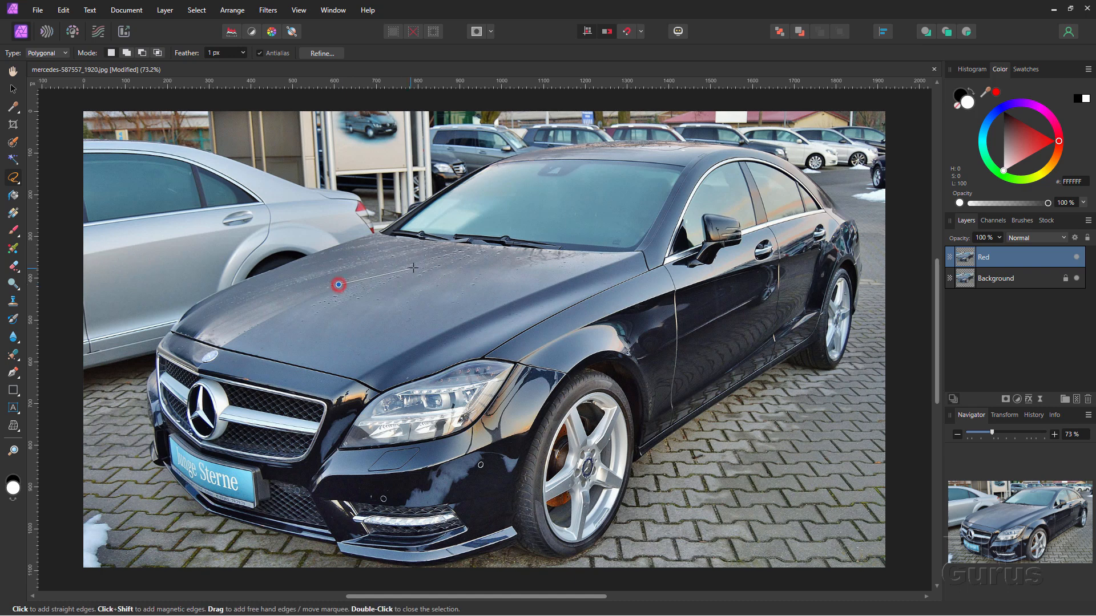
{"action": "left_click", "coordinate": [423, 266]}
{"action": "left_click", "coordinate": [453, 299]}
{"action": "left_click", "coordinate": [394, 338]}
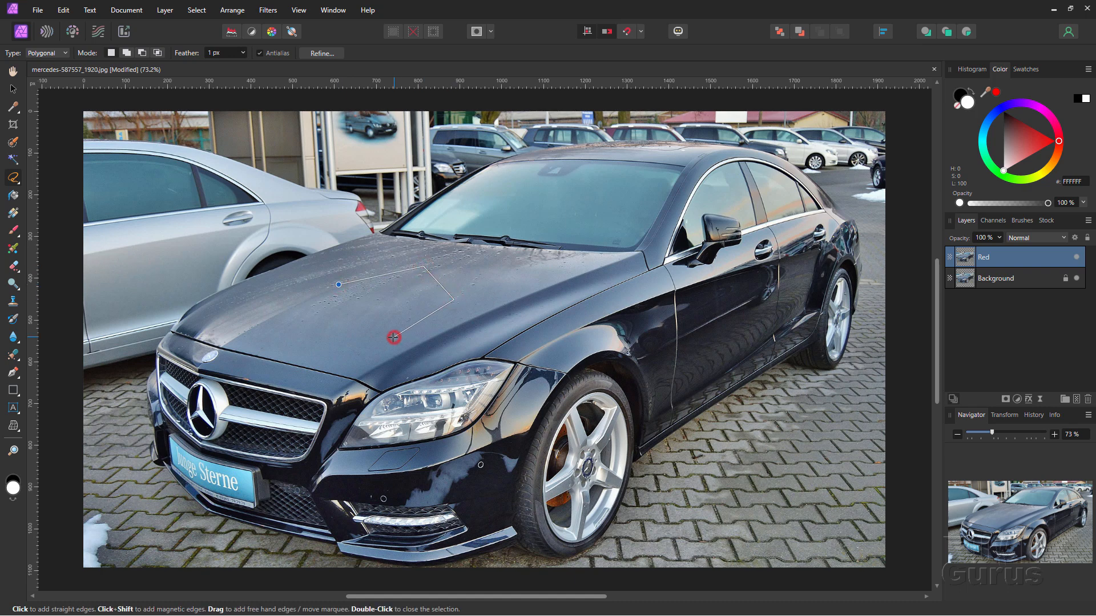
{"action": "double_click", "coordinate": [407, 294]}
{"action": "key", "text": "ctrl+d"}
Step: Try a selection on the hood that mixes a freehand edge with straight edges, and deselect it
{"action": "left_click", "coordinate": [315, 327]}
{"action": "left_click_drag", "start_coordinate": [321, 315], "coordinate": [357, 315]}
{"action": "left_click", "coordinate": [447, 318]}
{"action": "left_click", "coordinate": [420, 325]}
{"action": "double_click", "coordinate": [418, 324]}
{"action": "key", "text": "ctrl+d"}
Step: Begin outlining the black car with a polygonal selection, tracing the outer bumper edge from beside the number plate up past the grille's lower end
{"action": "scroll", "coordinate": [147, 506], "scroll_direction": "up", "scroll_amount": 6}
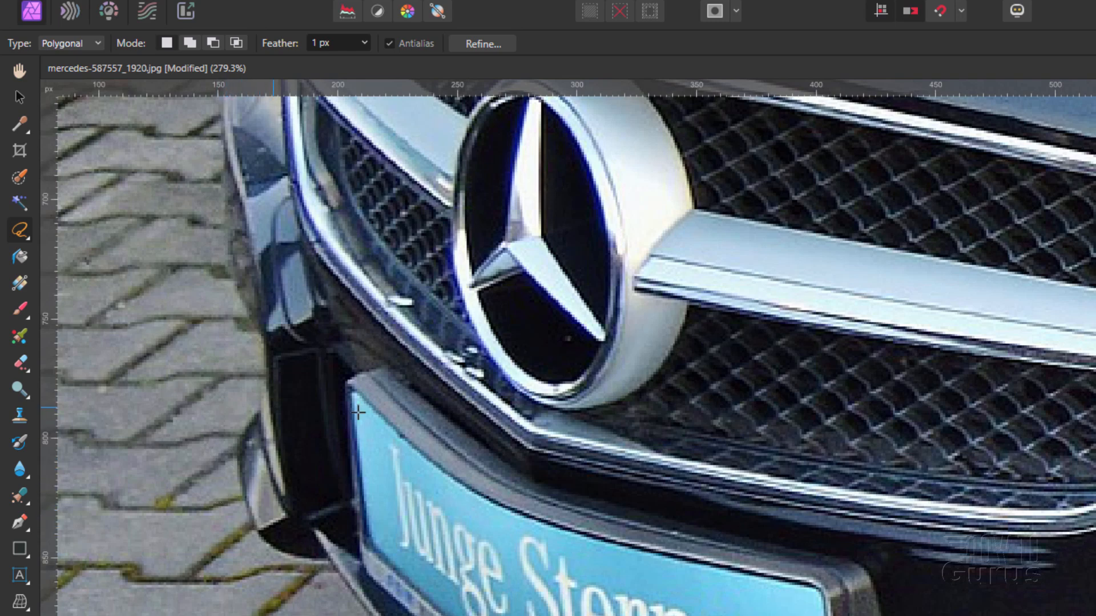
{"action": "left_click", "coordinate": [259, 532]}
{"action": "mouse_move", "coordinate": [249, 517]}
{"action": "left_mouse_down"}
{"action": "mouse_move", "coordinate": [239, 477]}
{"action": "mouse_move", "coordinate": [258, 414]}
{"action": "left_mouse_up"}
{"action": "left_click", "coordinate": [259, 412]}
{"action": "left_click", "coordinate": [268, 389]}
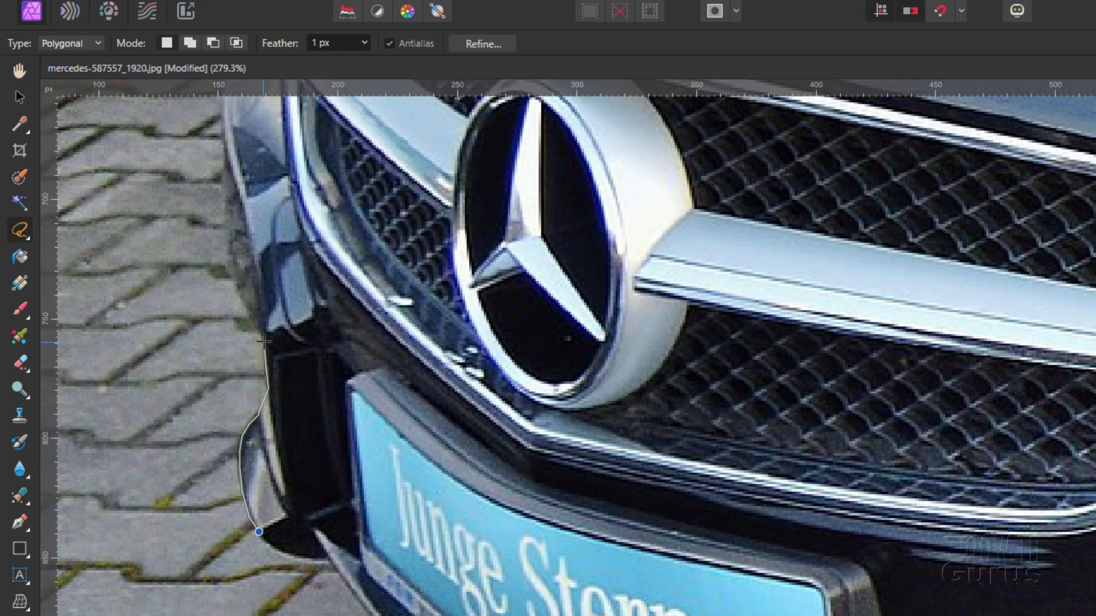
{"action": "left_click", "coordinate": [264, 340]}
{"action": "left_click", "coordinate": [239, 295]}
{"action": "left_click", "coordinate": [227, 249]}
{"action": "left_click", "coordinate": [224, 213]}
{"action": "left_click", "coordinate": [225, 139]}
Step: Continue the car's selection outline up the bumper and along the grille's outer edge to the front corner below the hood
{"action": "key", "text": "space"}
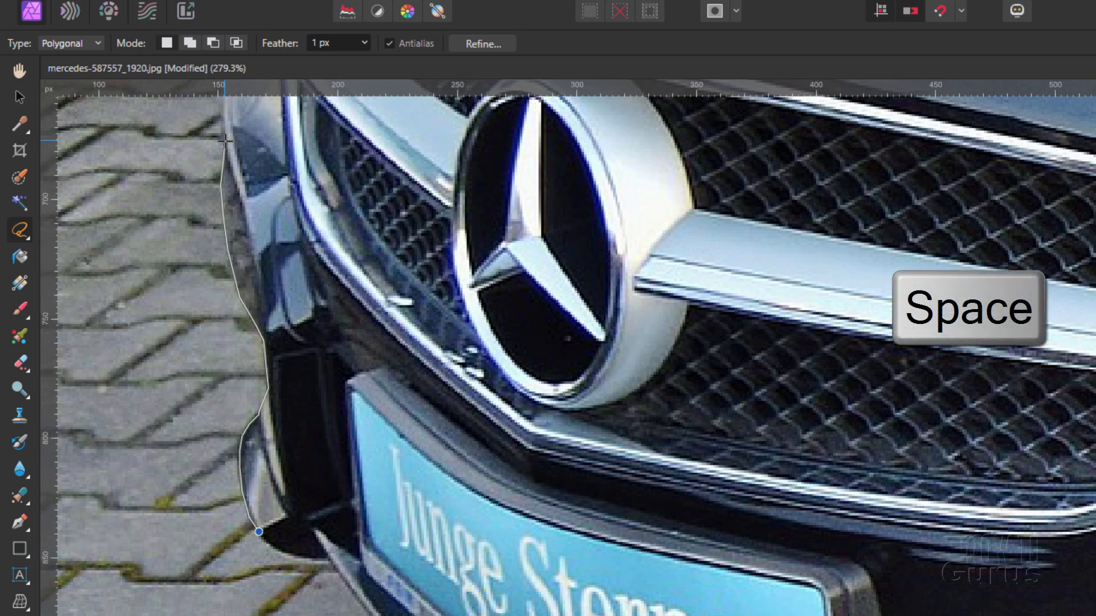
{"action": "left_click_drag", "start_coordinate": [237, 184], "coordinate": [256, 419]}
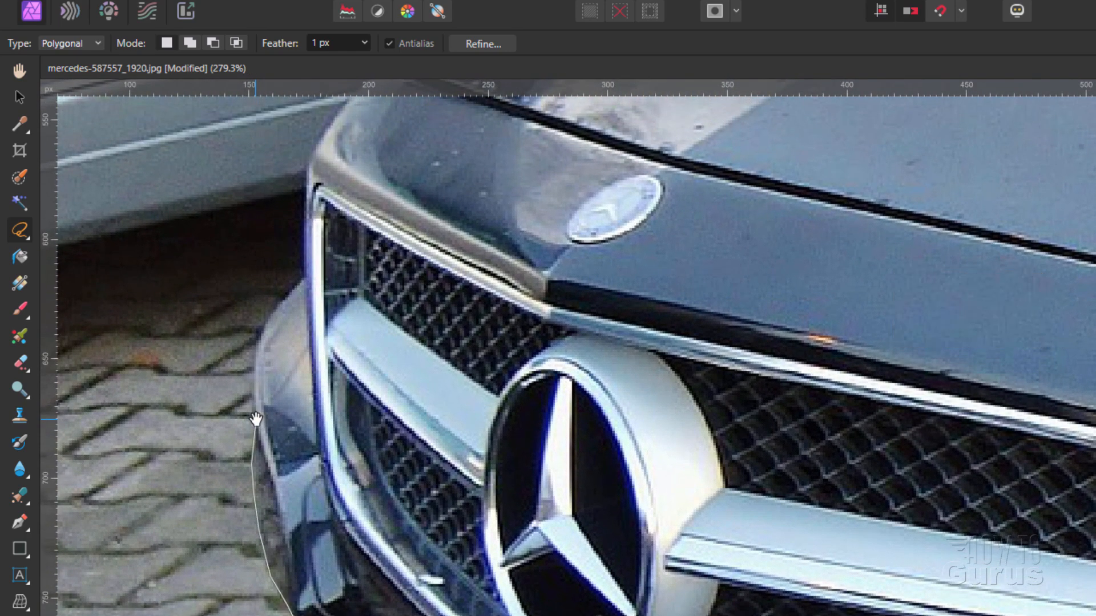
{"action": "left_click", "coordinate": [255, 372]}
{"action": "left_click", "coordinate": [257, 338]}
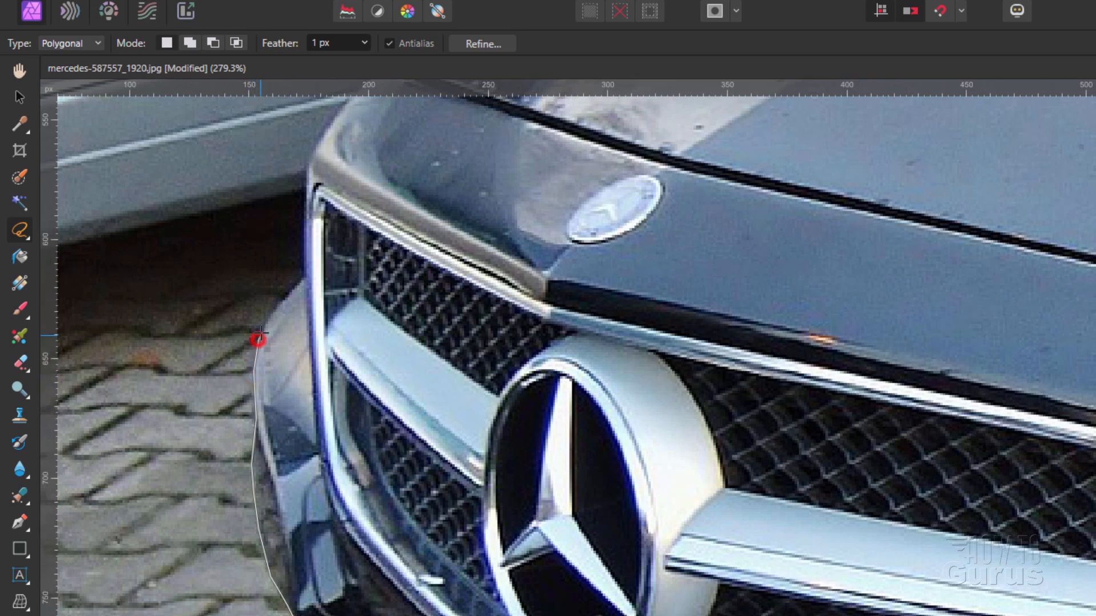
{"action": "left_click", "coordinate": [285, 299]}
{"action": "left_click", "coordinate": [303, 279]}
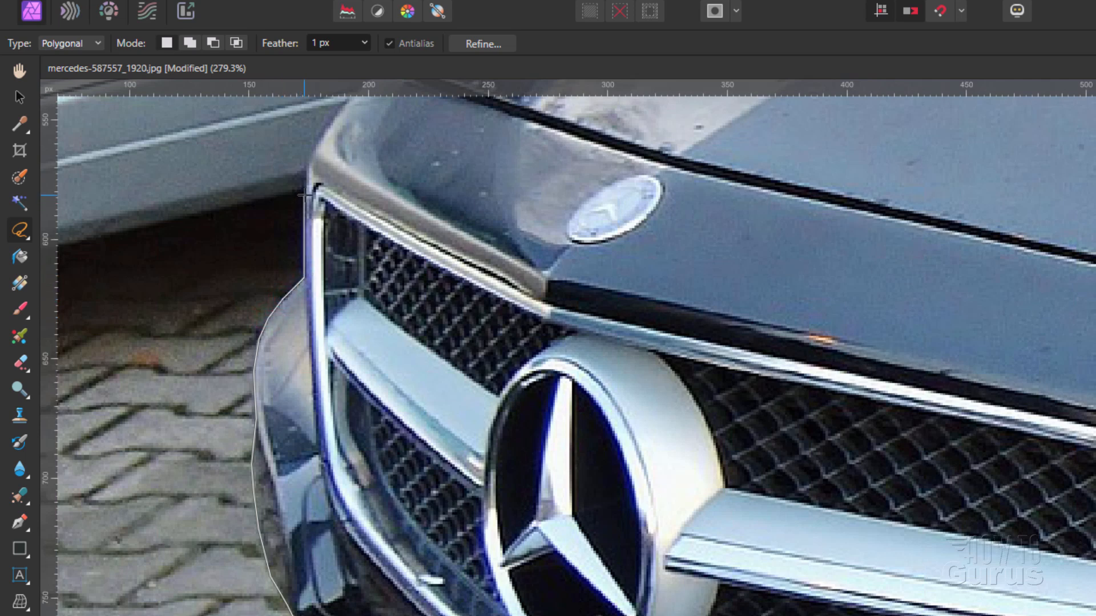
{"action": "left_click", "coordinate": [306, 167]}
{"action": "left_click", "coordinate": [314, 152]}
{"action": "left_click", "coordinate": [327, 131]}
Step: Extend the car's selection outline along the front corner up to the gap at the hood's front edge
{"action": "left_click_drag", "start_coordinate": [245, 111], "coordinate": [292, 557]}
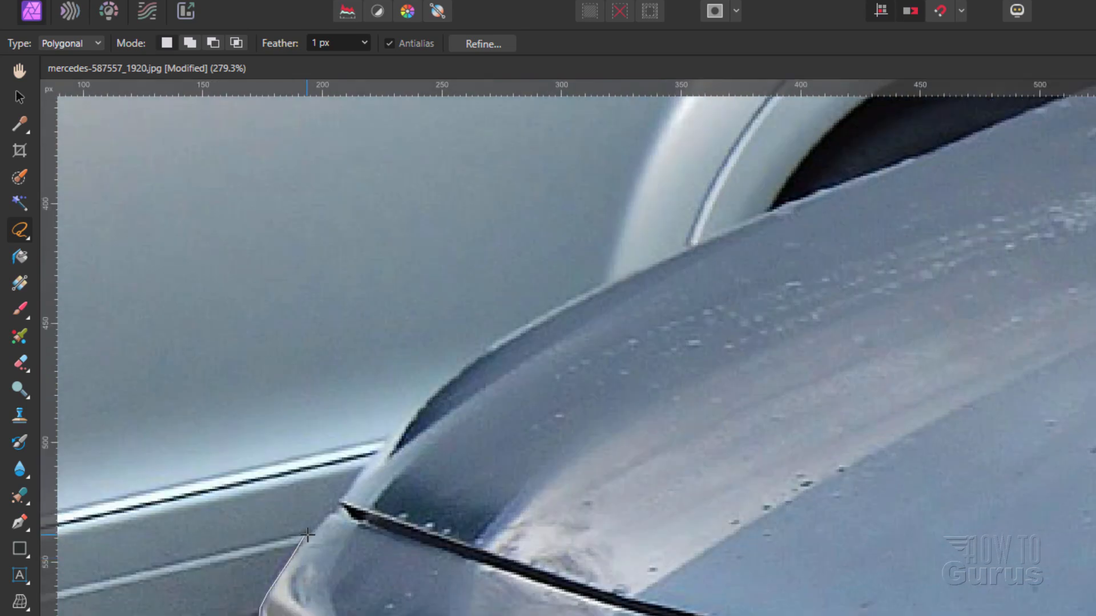
{"action": "left_click", "coordinate": [310, 532]}
{"action": "left_click", "coordinate": [328, 514]}
{"action": "left_click", "coordinate": [341, 514]}
{"action": "left_click", "coordinate": [340, 508]}
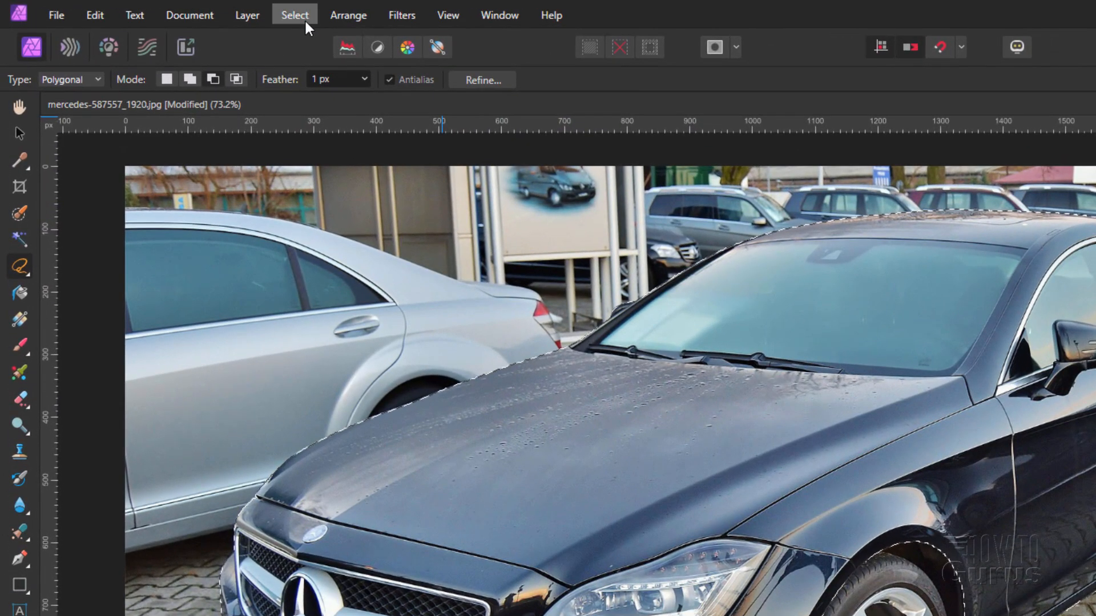
Step: Save the car body selection as a spare channel, check the channel list and return to the layer list
{"action": "left_click", "coordinate": [285, 15]}
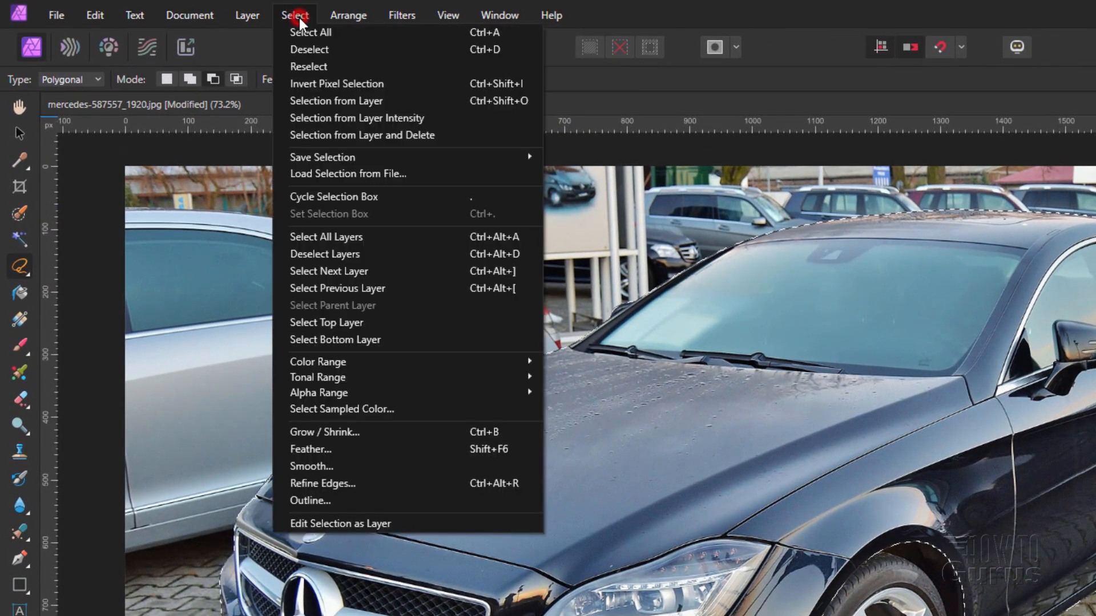
{"action": "mouse_move", "coordinate": [369, 157]}
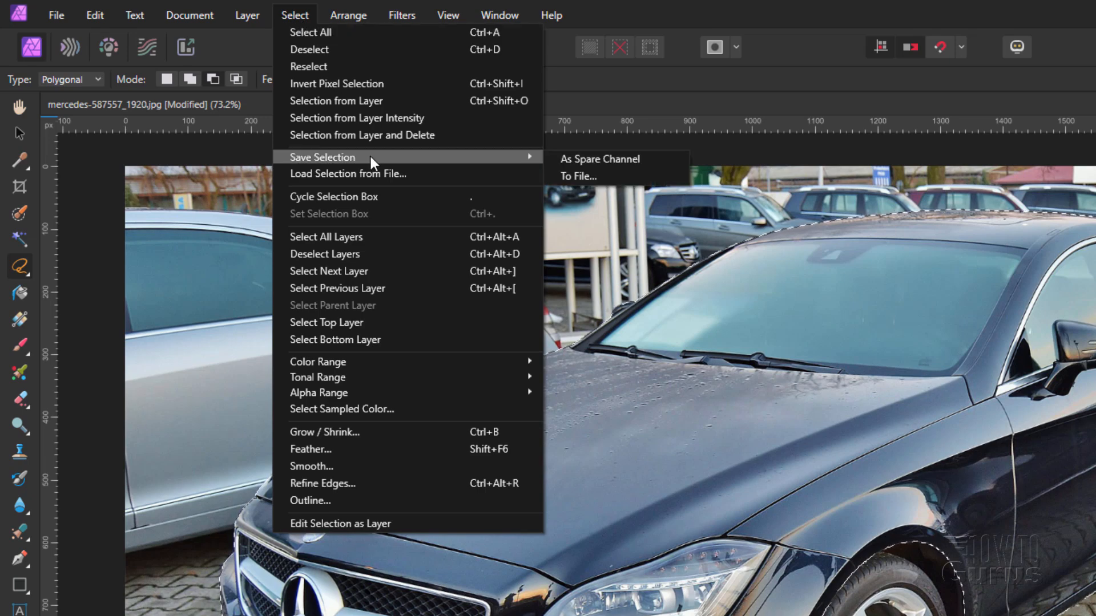
{"action": "left_click", "coordinate": [633, 159]}
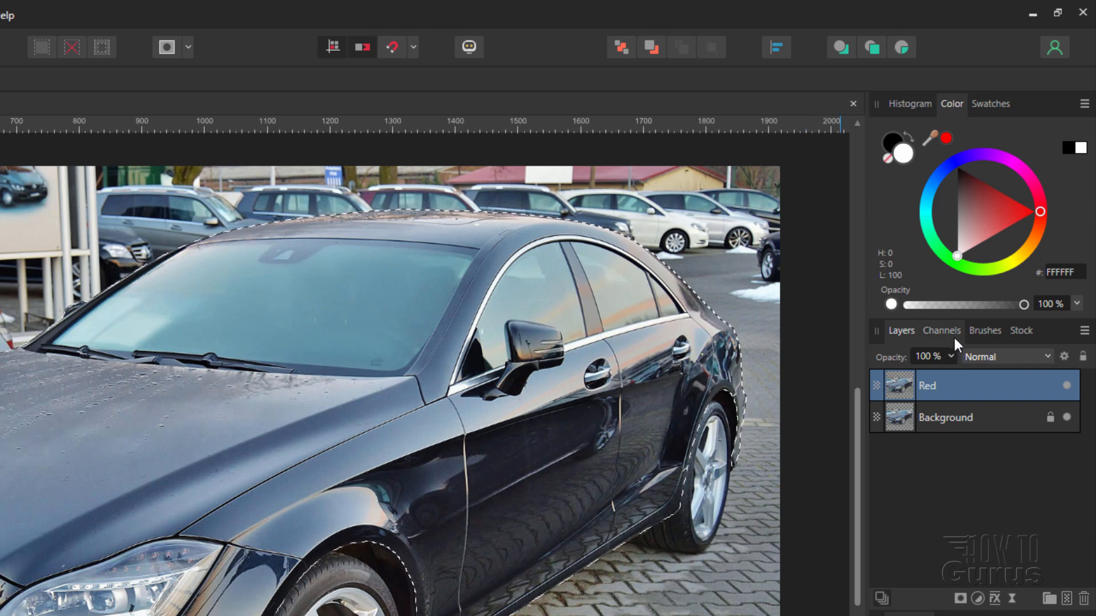
{"action": "left_click", "coordinate": [951, 331]}
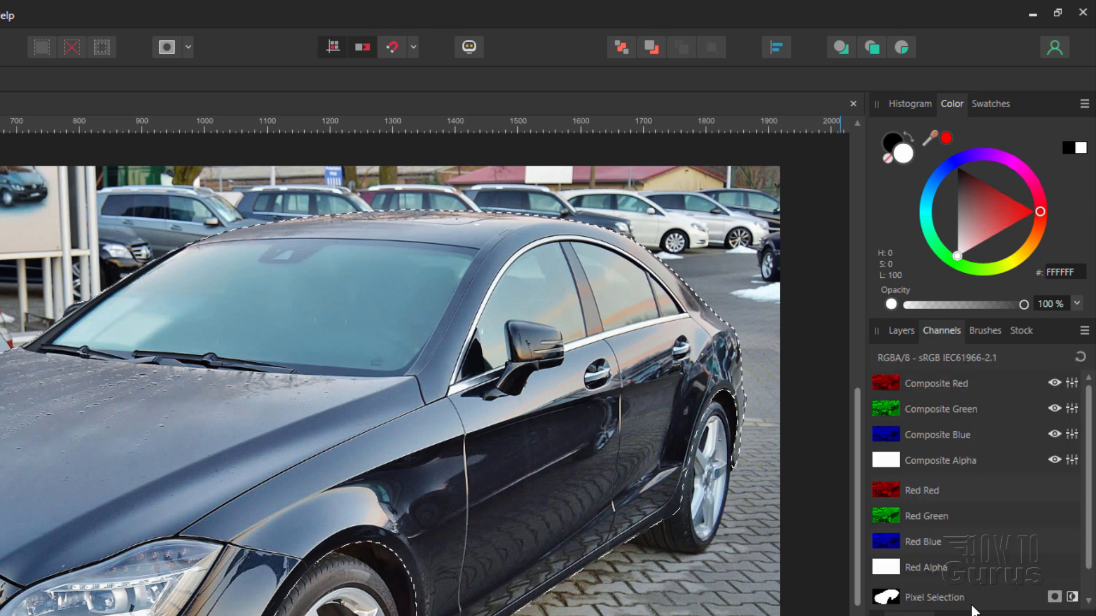
{"action": "left_click", "coordinate": [907, 323]}
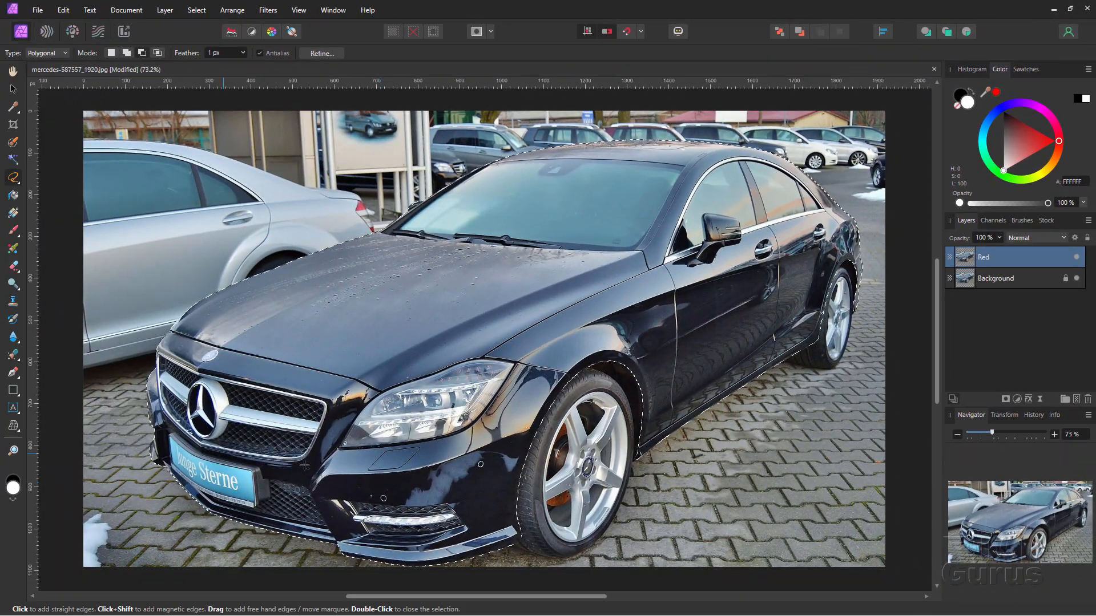
Step: Start a polygonal subtraction around the headlight, tracing from its lower corner beside the grille up the inner edge to the hood corner
{"action": "scroll", "coordinate": [459, 466], "scroll_direction": "up", "scroll_amount": 4}
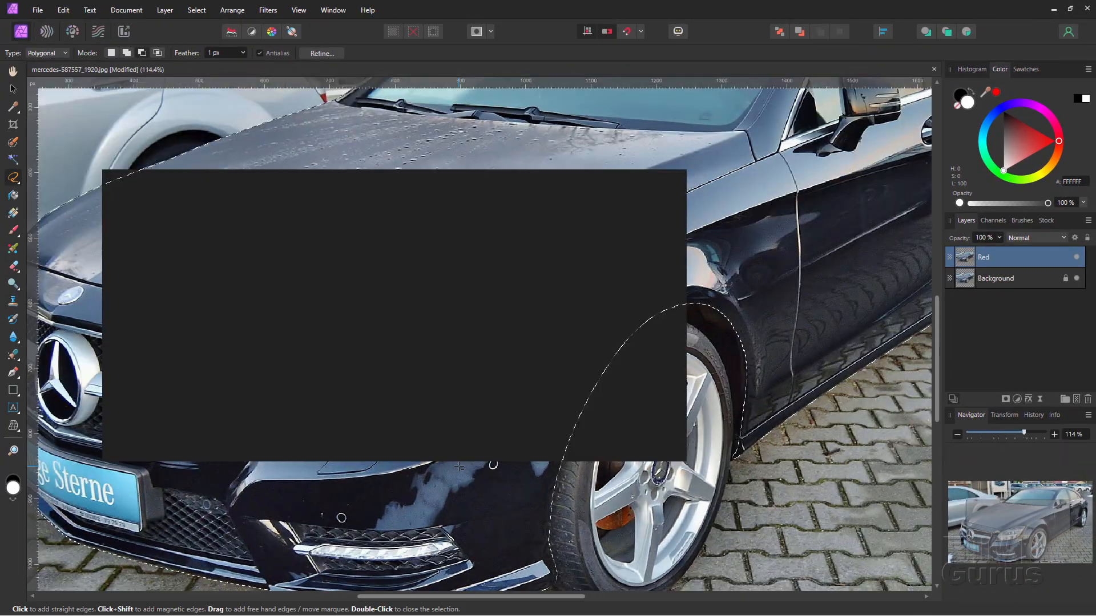
{"action": "left_click_drag", "start_coordinate": [428, 494], "coordinate": [567, 429]}
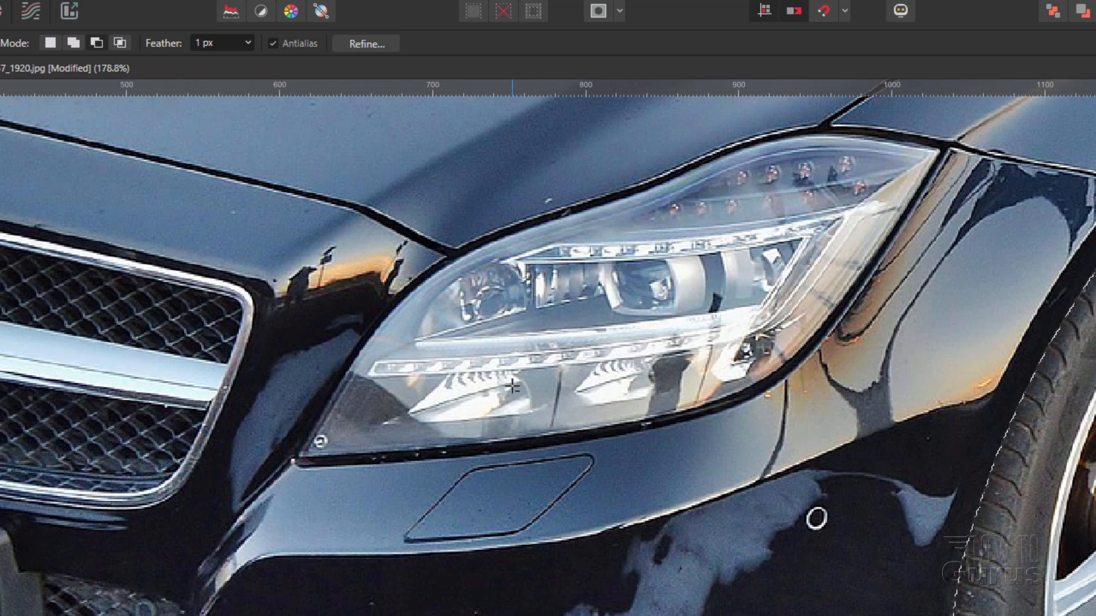
{"action": "left_click", "coordinate": [97, 43]}
{"action": "left_click", "coordinate": [97, 42]}
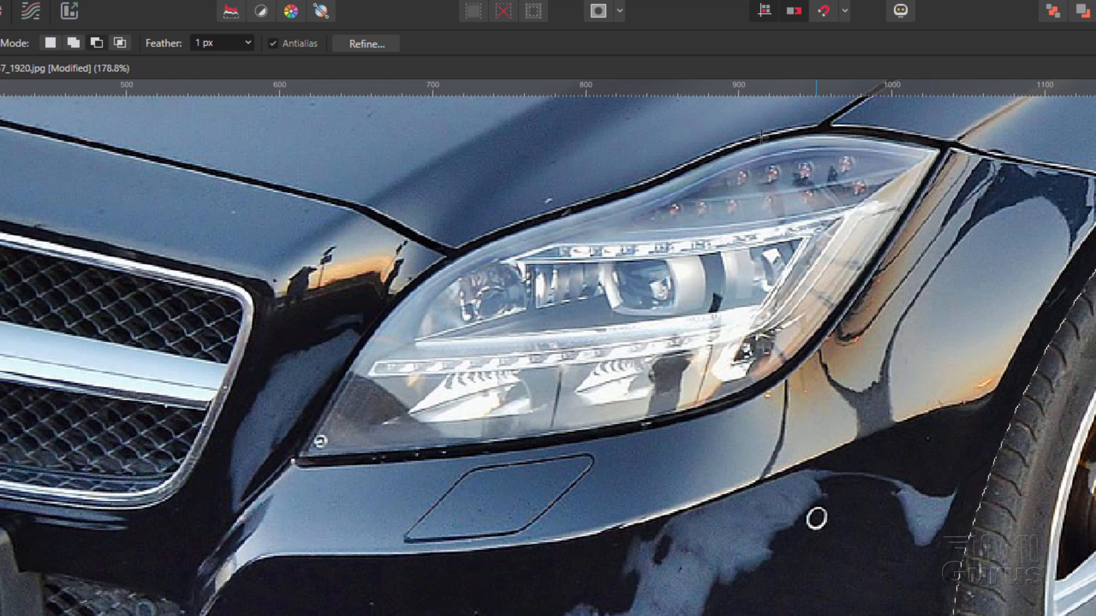
{"action": "left_click", "coordinate": [293, 465]}
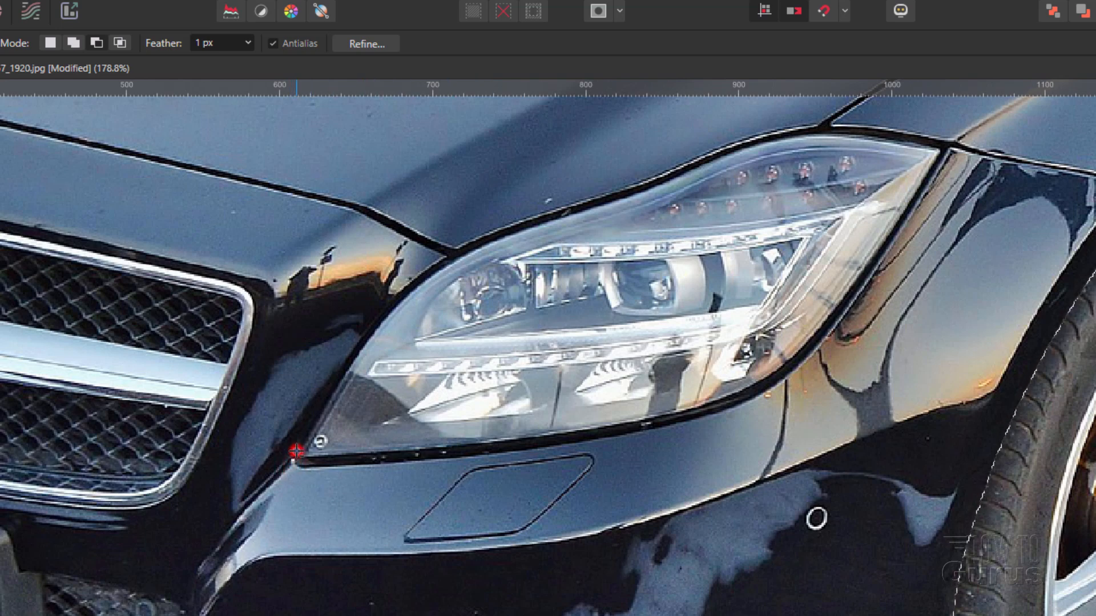
{"action": "left_click", "coordinate": [350, 377]}
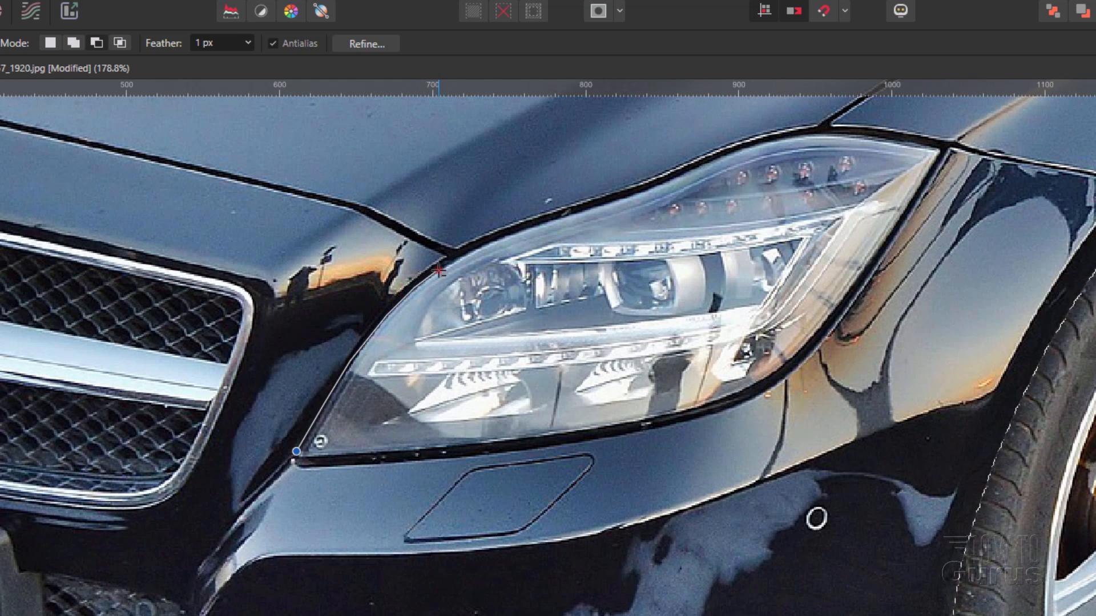
{"action": "left_click", "coordinate": [455, 248]}
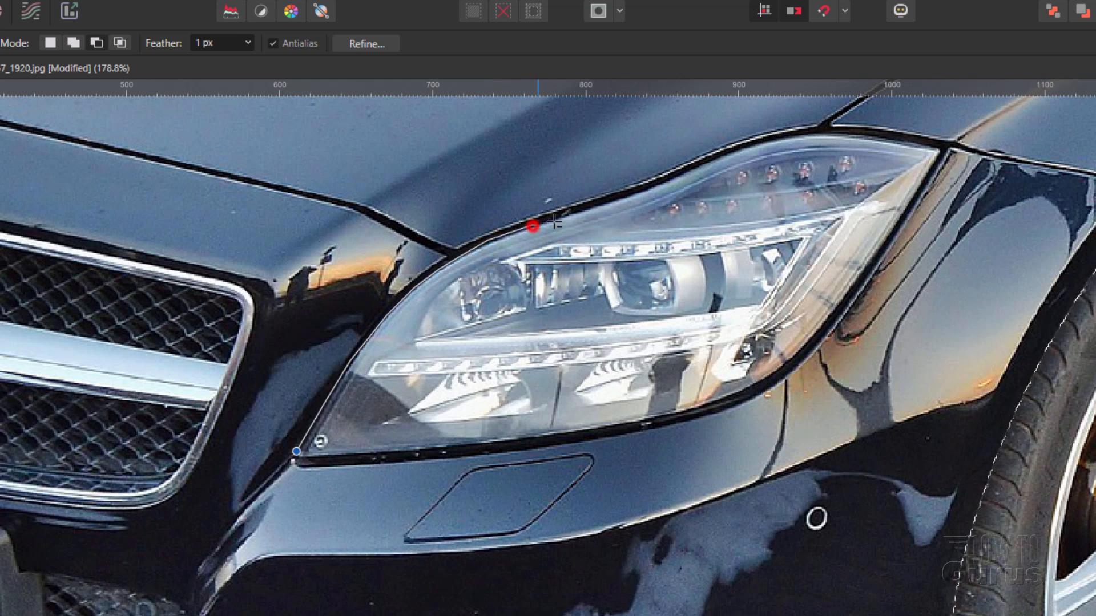
Step: Continue the headlight outline along its upper edge beneath the hood line to the pointed outer tip at the fender
{"action": "left_click", "coordinate": [587, 207]}
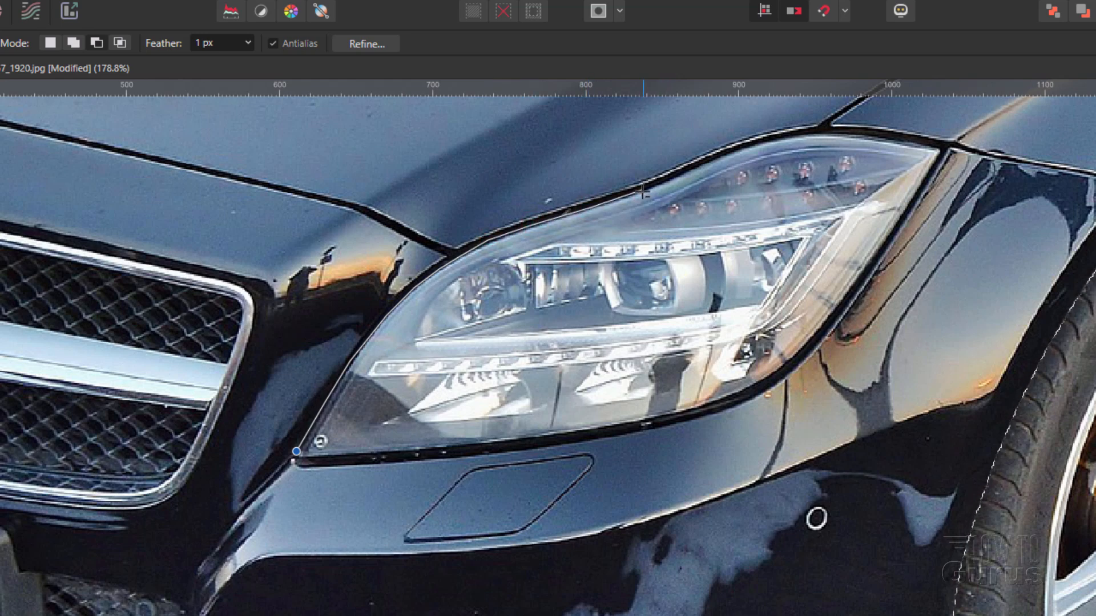
{"action": "left_click", "coordinate": [644, 191]}
{"action": "left_click", "coordinate": [690, 169]}
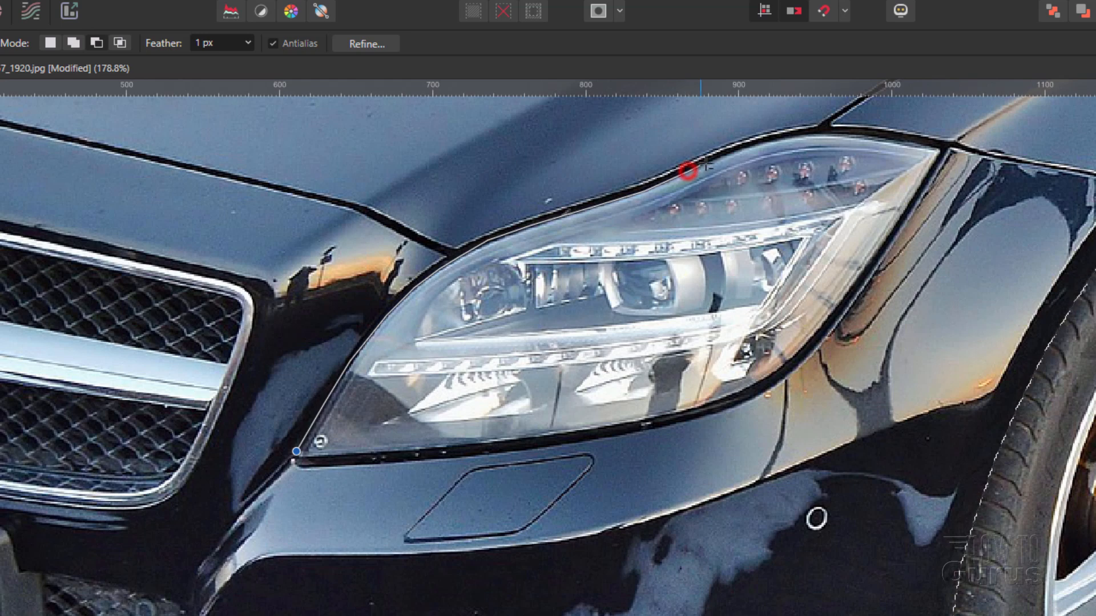
{"action": "left_click", "coordinate": [720, 155]}
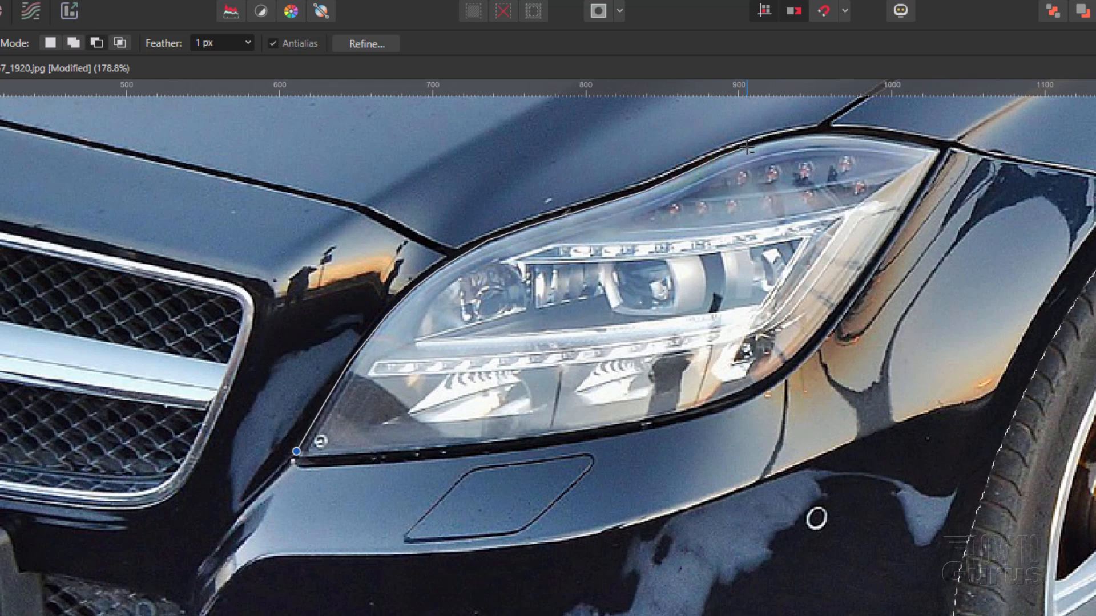
{"action": "left_click", "coordinate": [748, 147]}
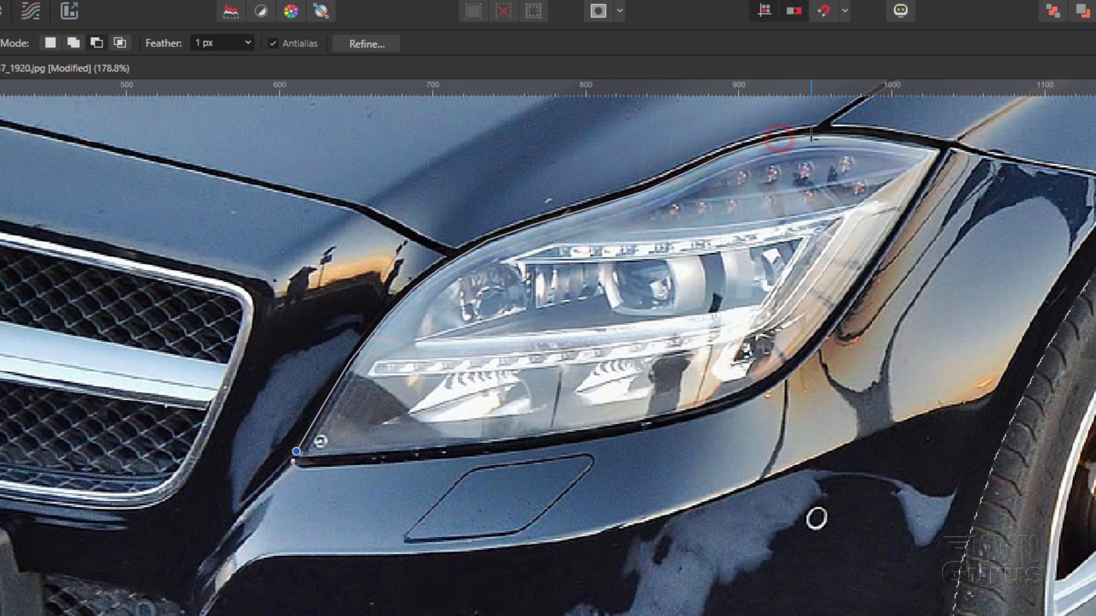
{"action": "left_click", "coordinate": [835, 133]}
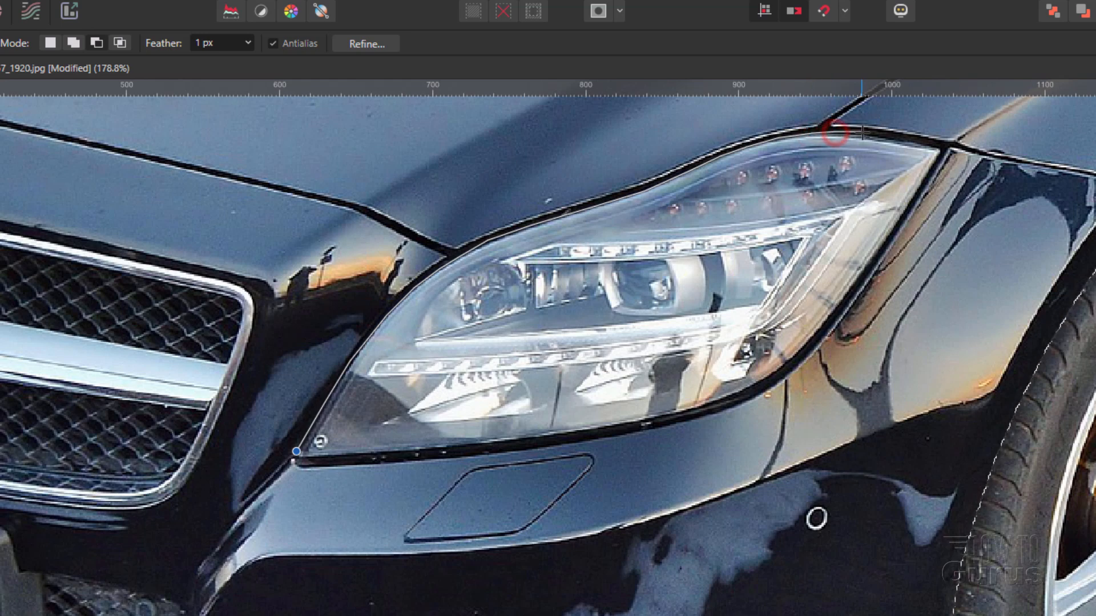
{"action": "left_click", "coordinate": [862, 134]}
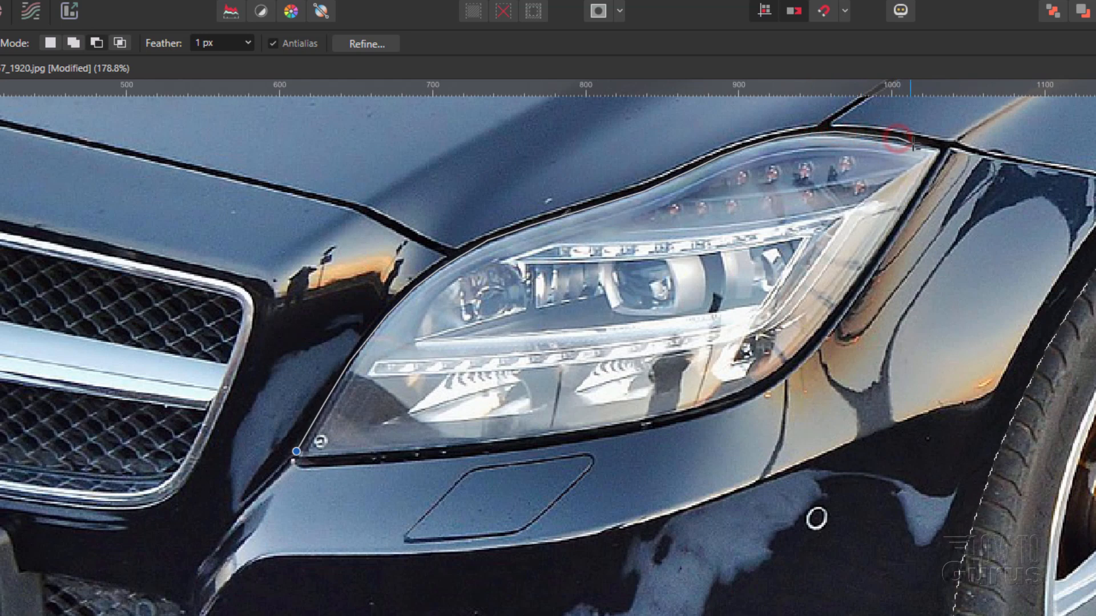
{"action": "left_click", "coordinate": [941, 148]}
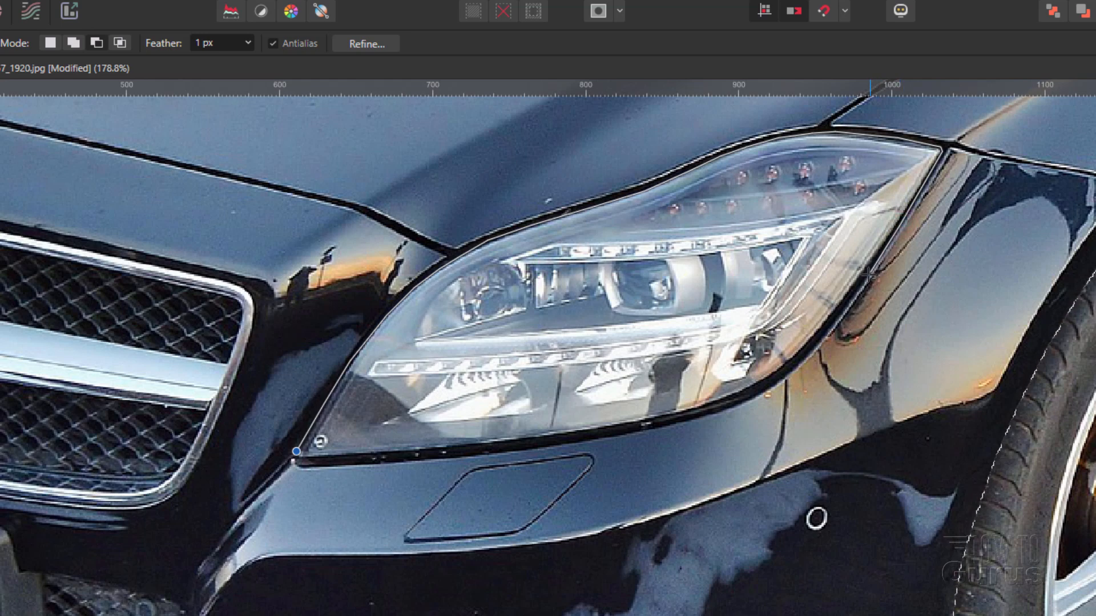
Step: Trace the headlight's outer and lower edges back to the starting corner and close the outline to remove it from the selection
{"action": "left_click", "coordinate": [827, 330]}
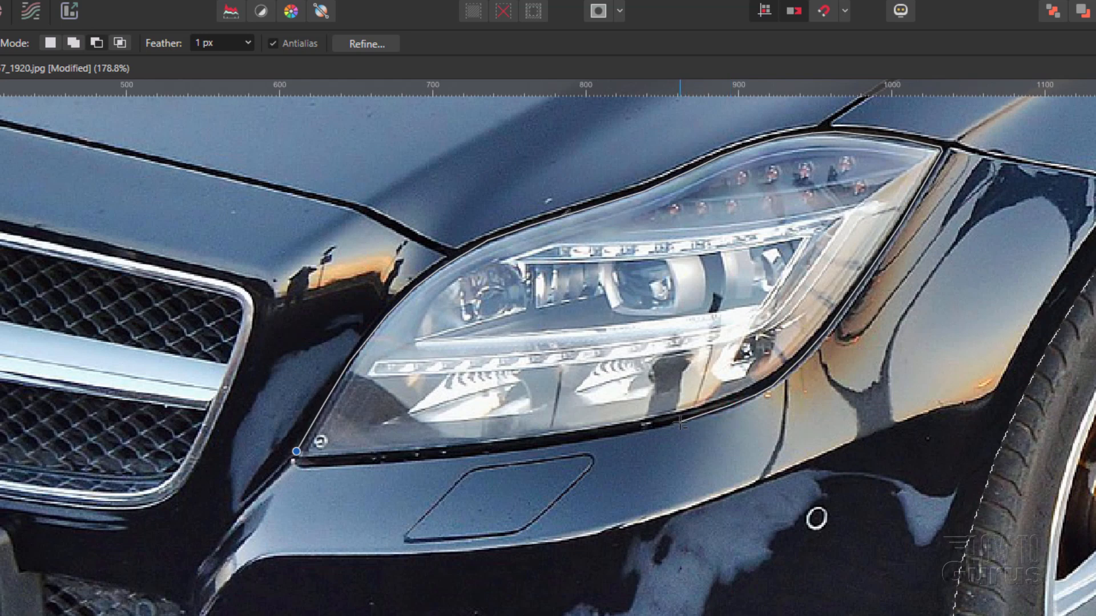
{"action": "left_click", "coordinate": [611, 435]}
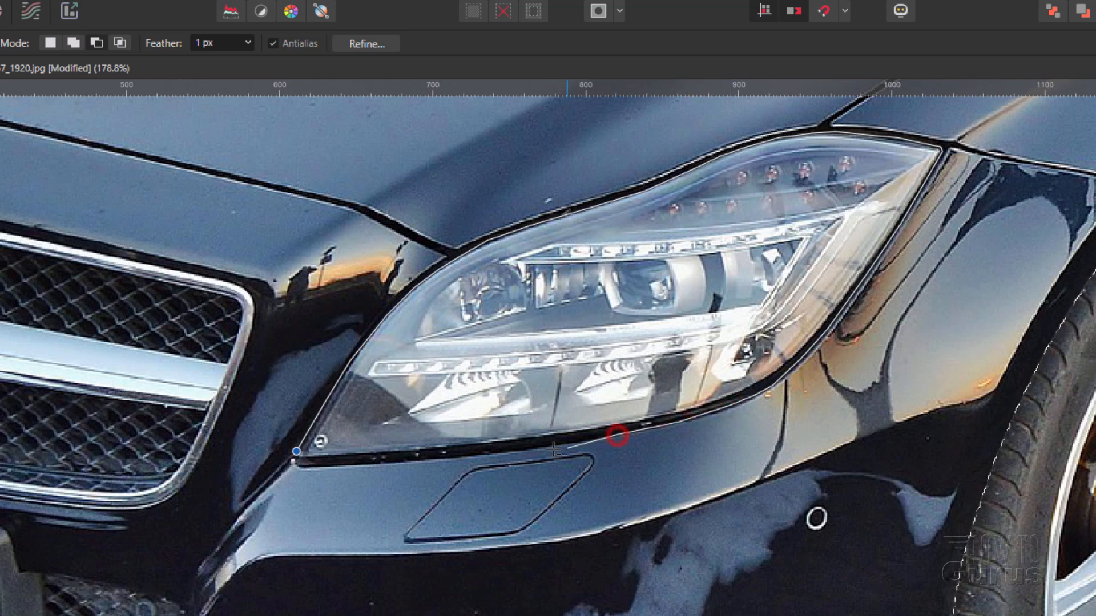
{"action": "left_click", "coordinate": [525, 448]}
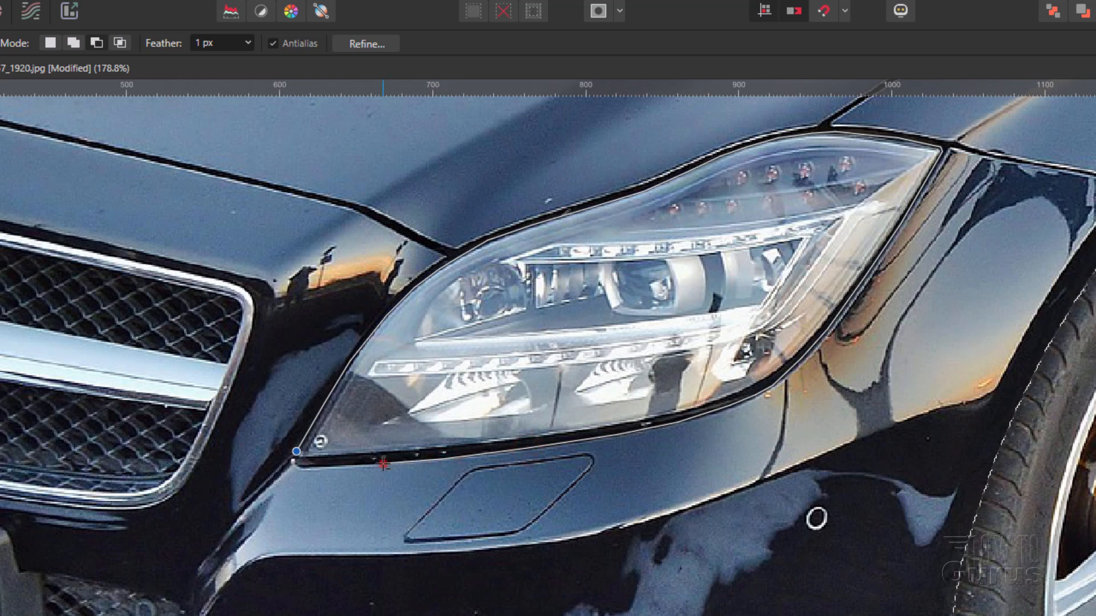
{"action": "left_click", "coordinate": [334, 462]}
{"action": "left_click", "coordinate": [290, 455]}
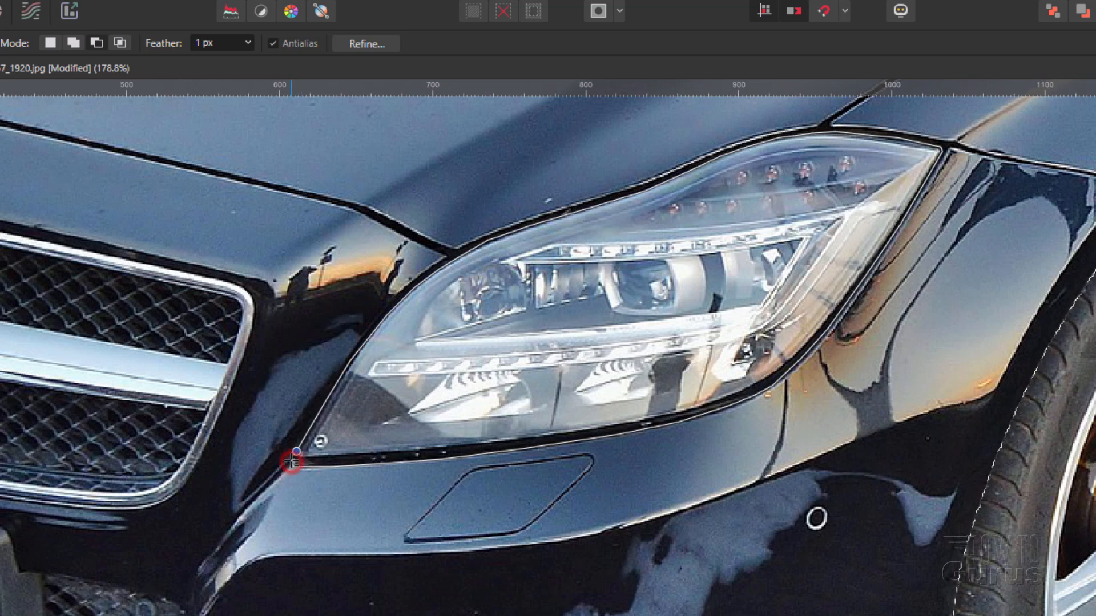
{"action": "left_click", "coordinate": [291, 458]}
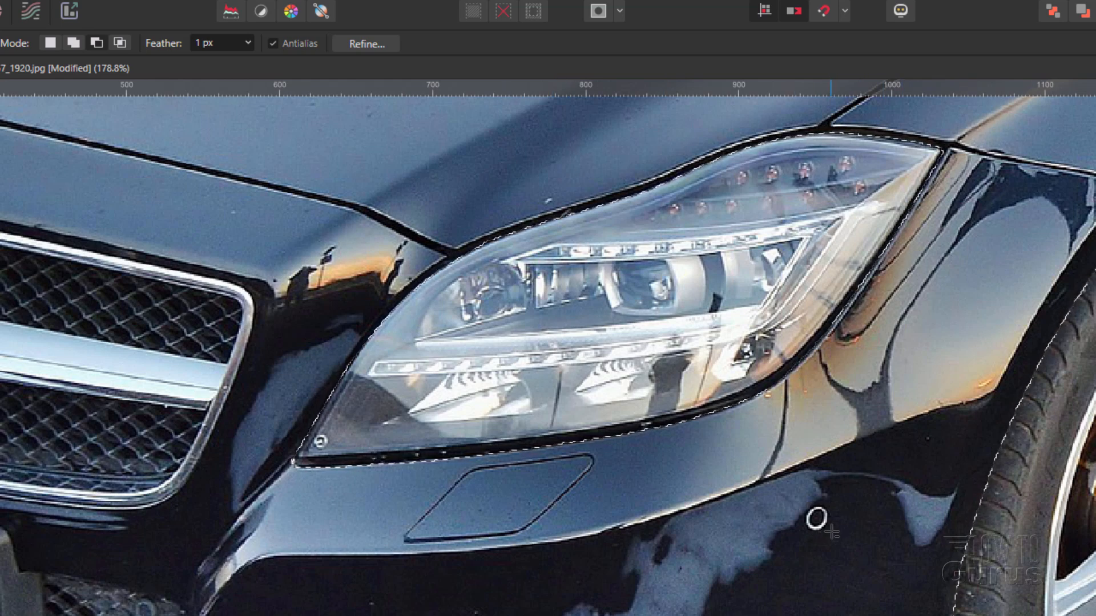
Step: Subtract the round parking sensor below the headlight from the car selection by outlining it with a polygonal selection
{"action": "scroll", "coordinate": [821, 484], "scroll_direction": "up", "scroll_amount": 3}
{"action": "scroll", "coordinate": [831, 537], "scroll_direction": "up", "scroll_amount": 2}
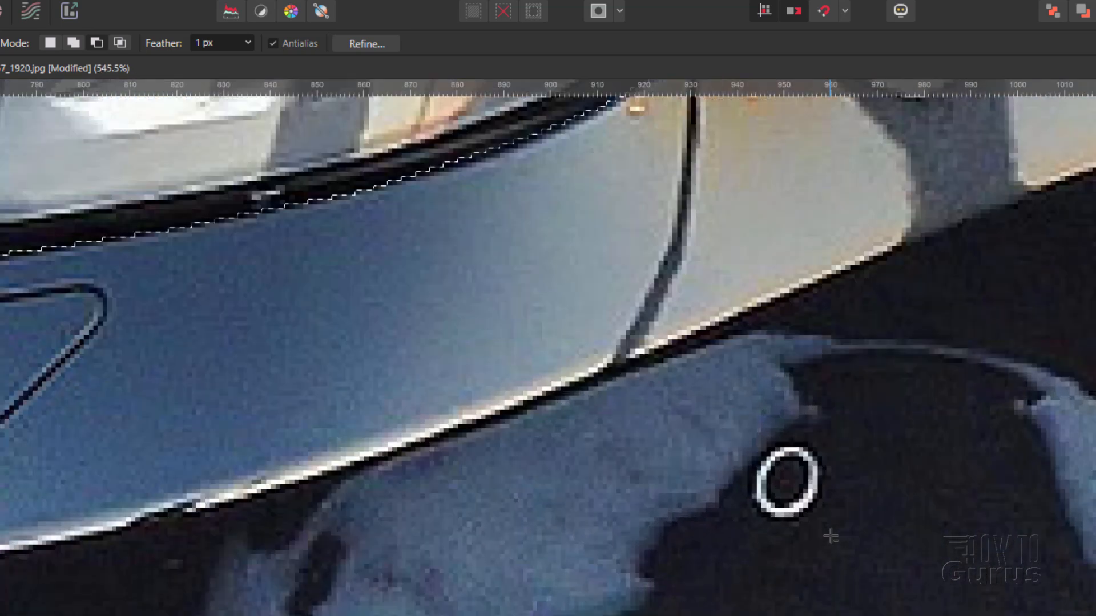
{"action": "left_click", "coordinate": [775, 443]}
{"action": "left_click", "coordinate": [762, 452]}
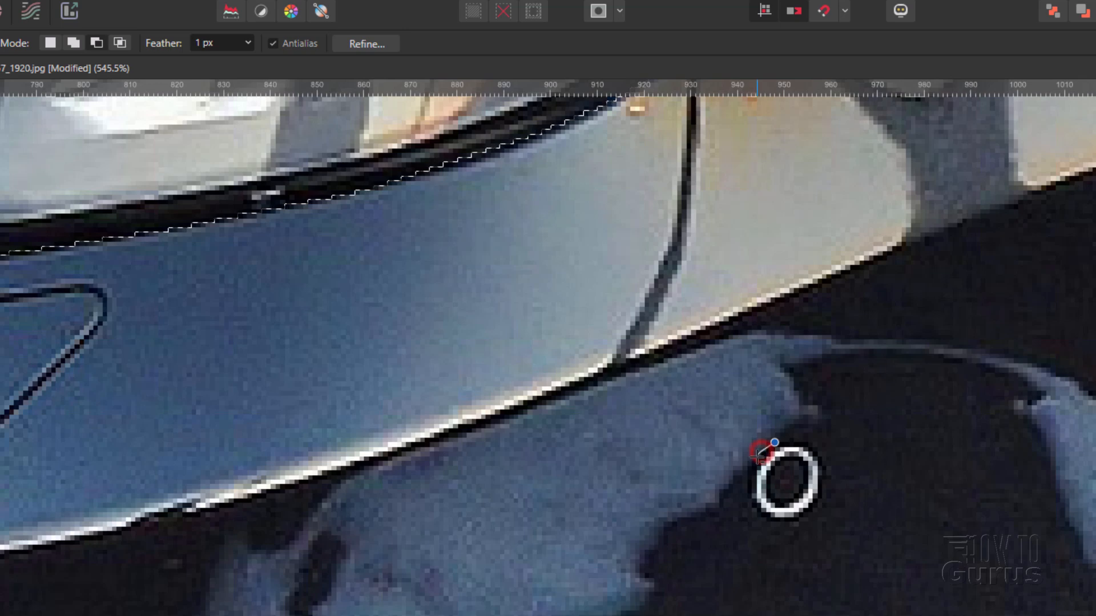
{"action": "left_click", "coordinate": [753, 466]}
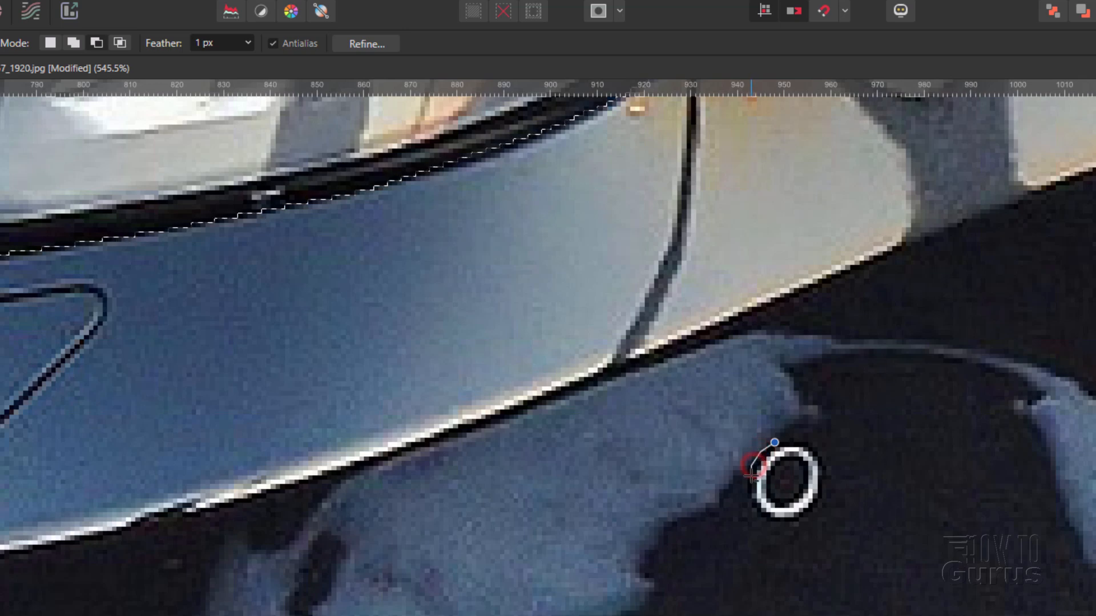
{"action": "left_click", "coordinate": [750, 485]}
{"action": "left_click", "coordinate": [750, 498]}
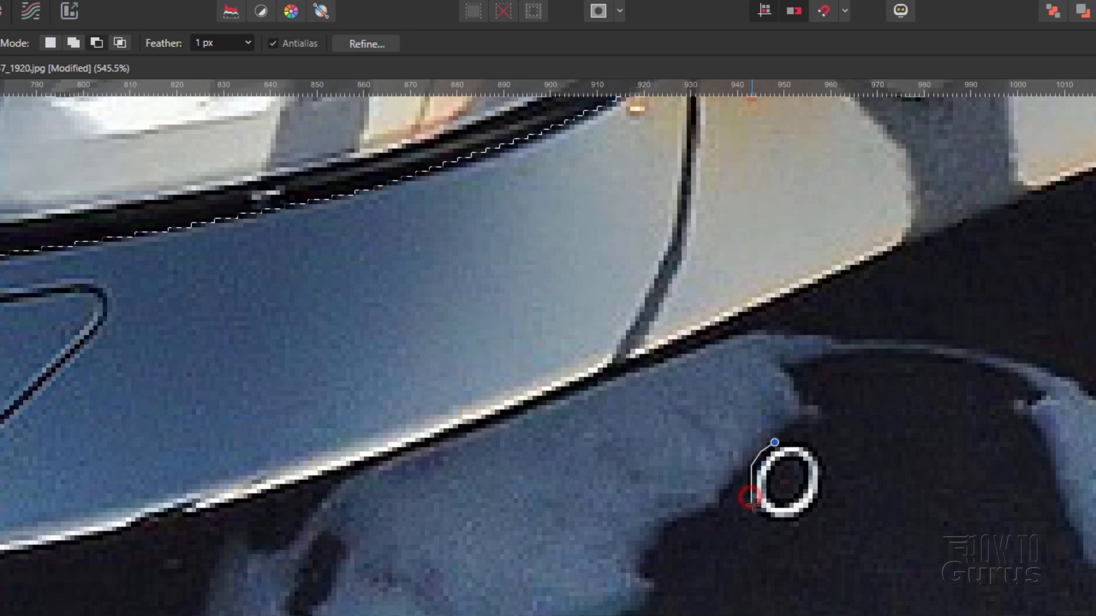
{"action": "left_click", "coordinate": [755, 508]}
{"action": "left_click", "coordinate": [766, 519]}
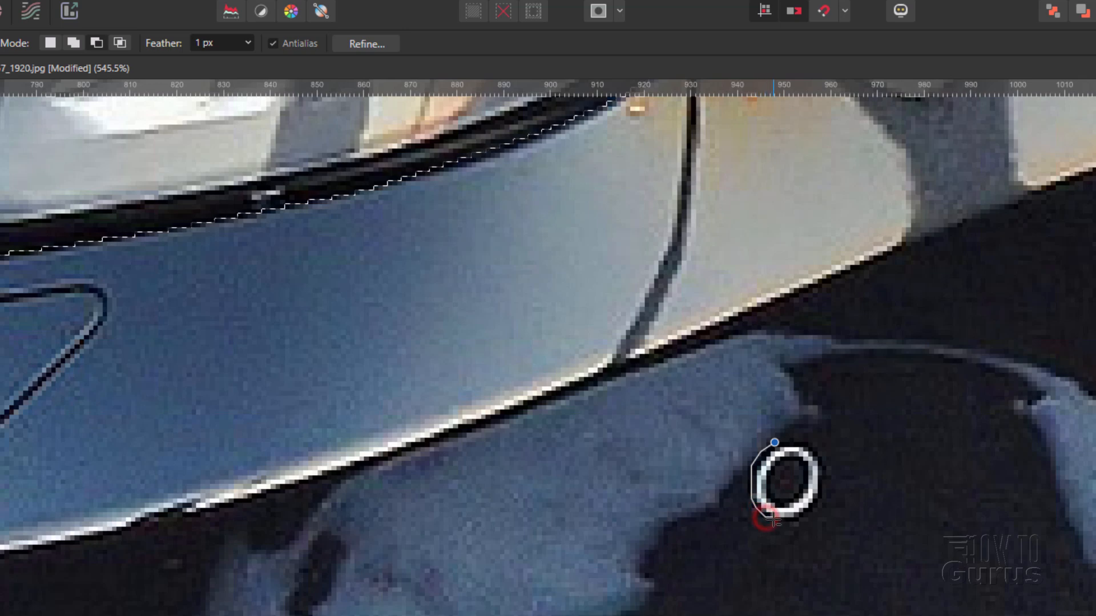
{"action": "left_click", "coordinate": [778, 521]}
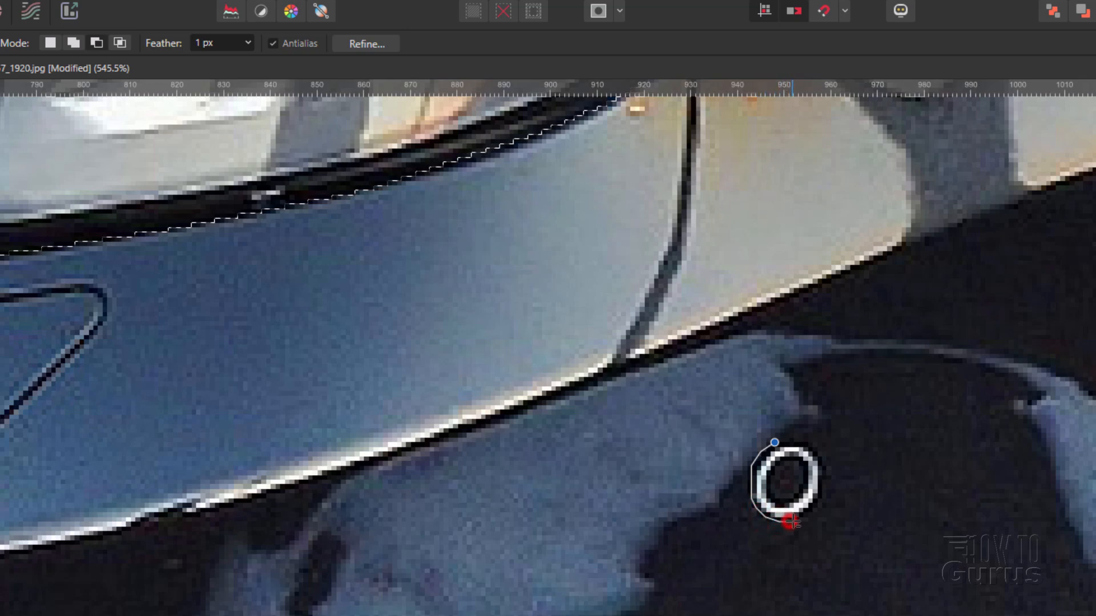
{"action": "left_click", "coordinate": [815, 507]}
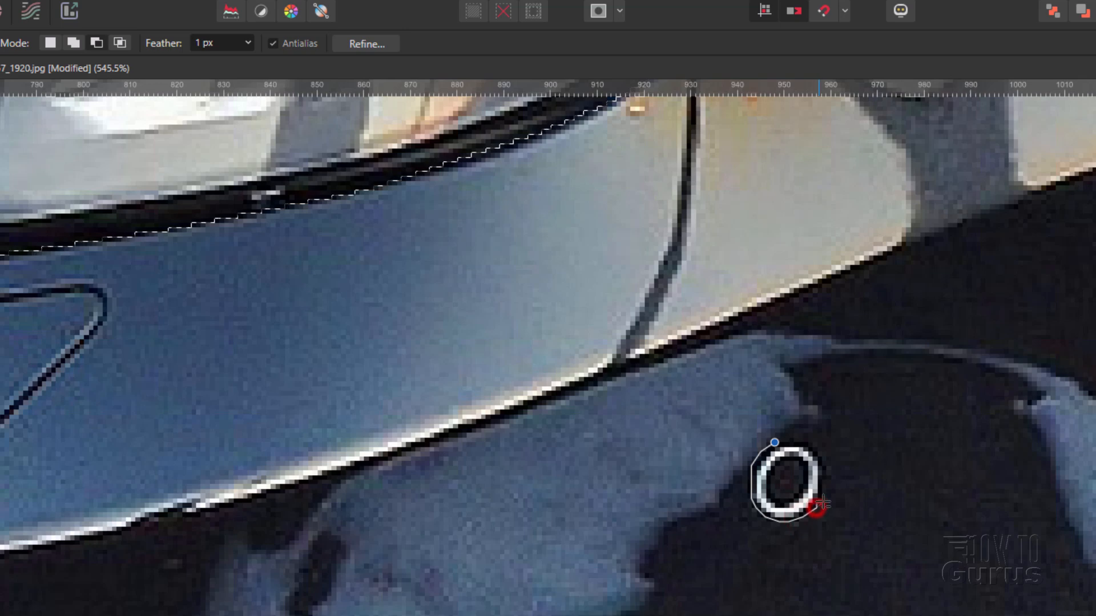
{"action": "left_click", "coordinate": [826, 495]}
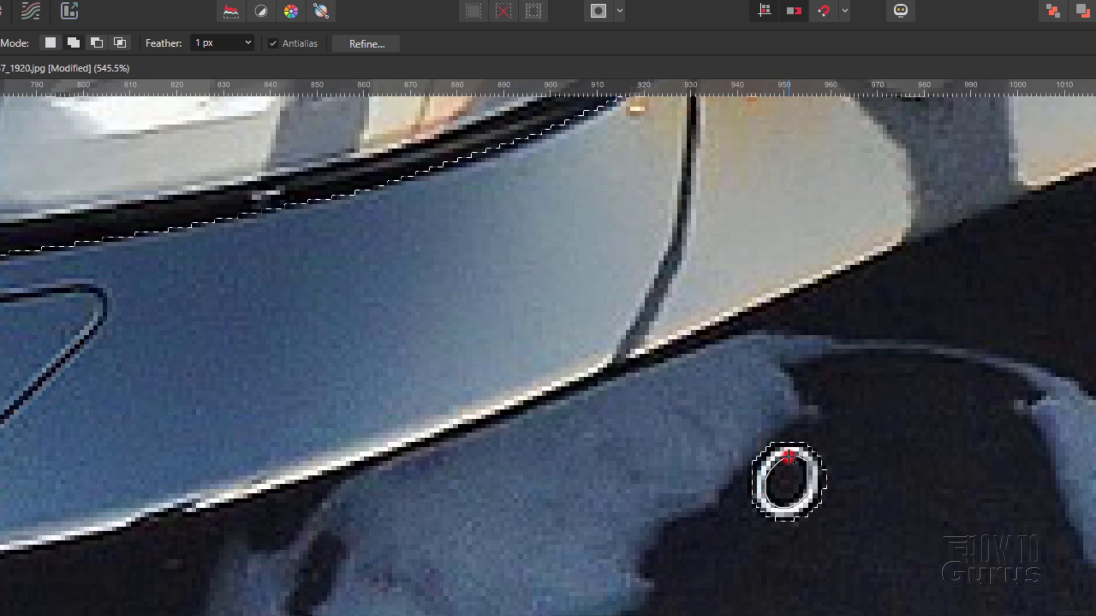
Step: Add a mask to the Red layer from the finished car body selection
{"action": "scroll", "coordinate": [727, 499], "scroll_direction": "down", "scroll_amount": 8}
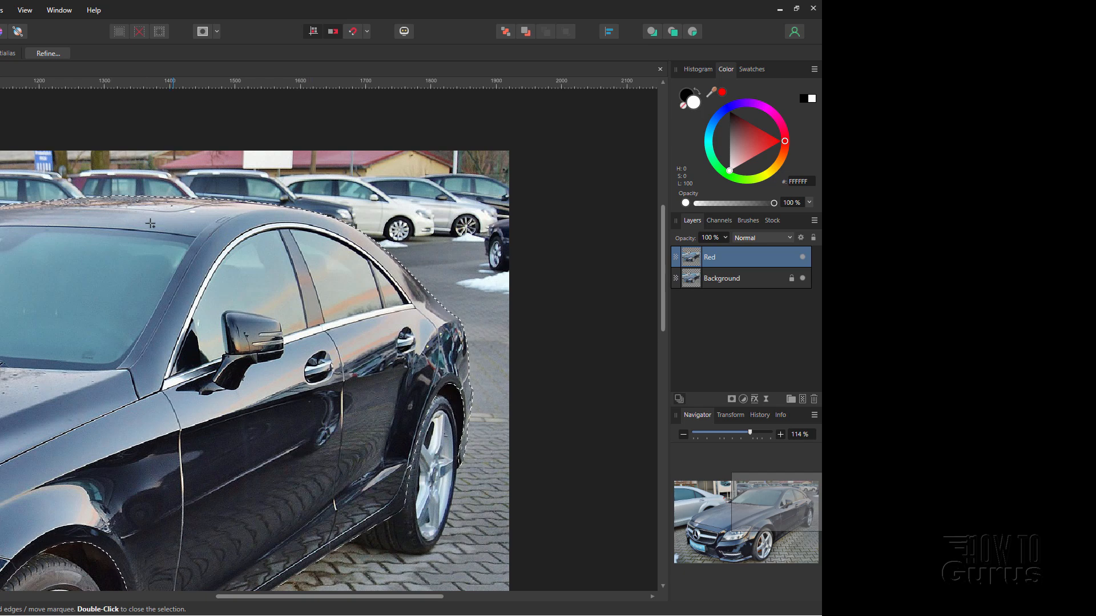
{"action": "key", "text": "space"}
{"action": "left_click_drag", "start_coordinate": [114, 377], "coordinate": [429, 157]}
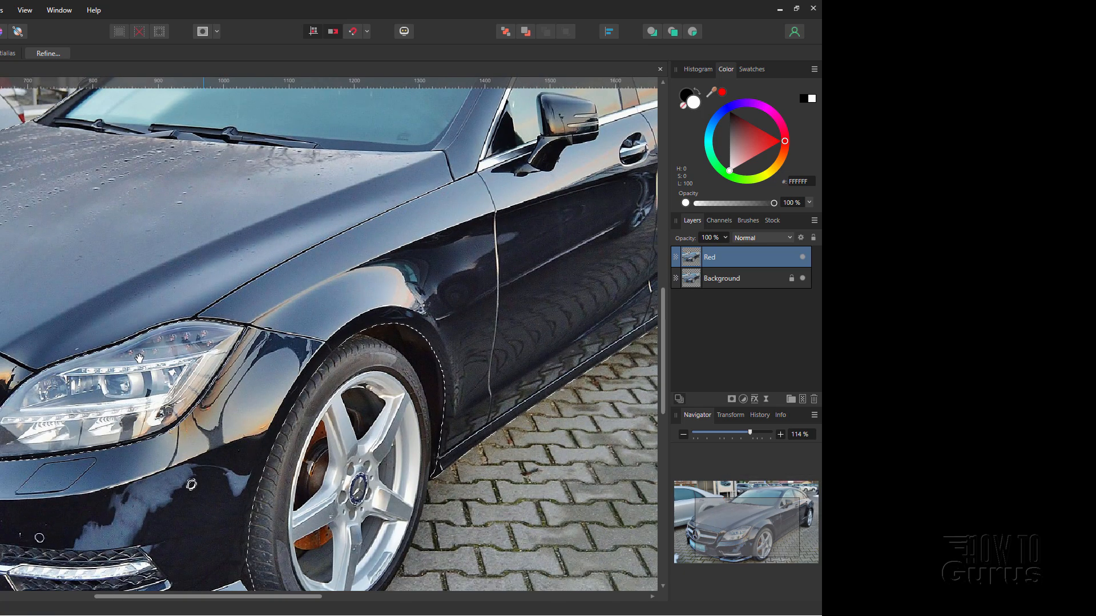
{"action": "left_click_drag", "start_coordinate": [80, 417], "coordinate": [288, 288]}
{"action": "left_click_drag", "start_coordinate": [269, 362], "coordinate": [242, 347]}
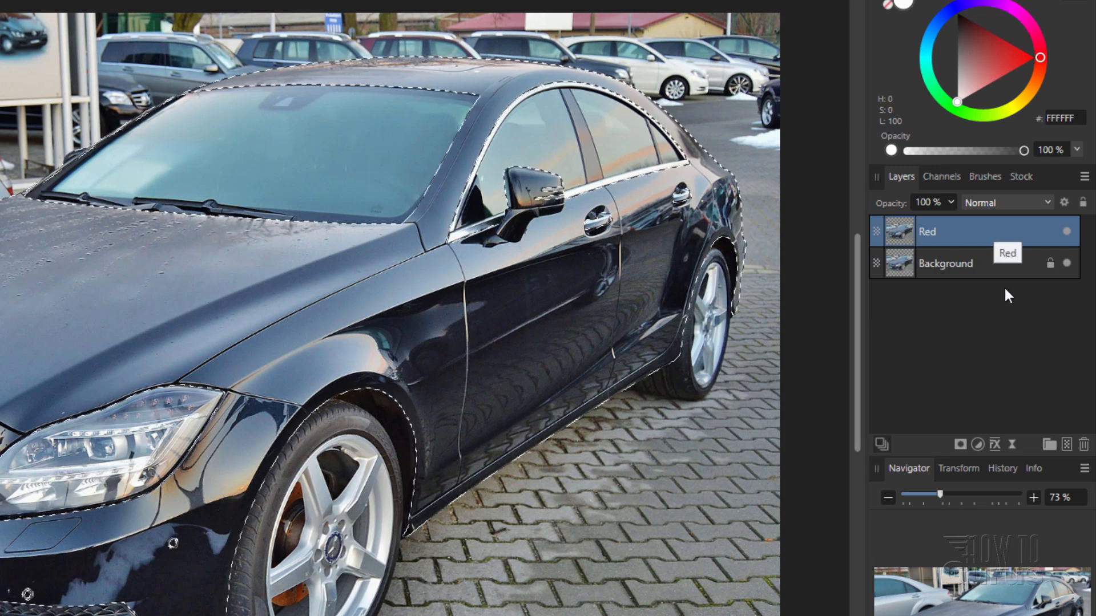
{"action": "left_click", "coordinate": [960, 443]}
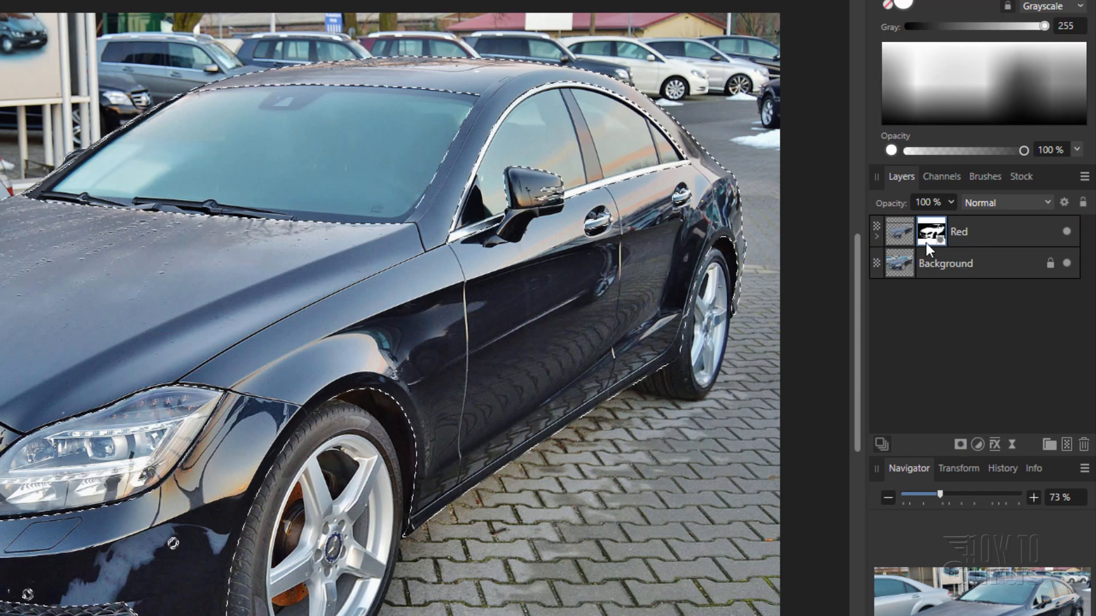
Step: Expand the Red layer to check its nested mask, collapse it and make the layer itself active
{"action": "left_click", "coordinate": [878, 236]}
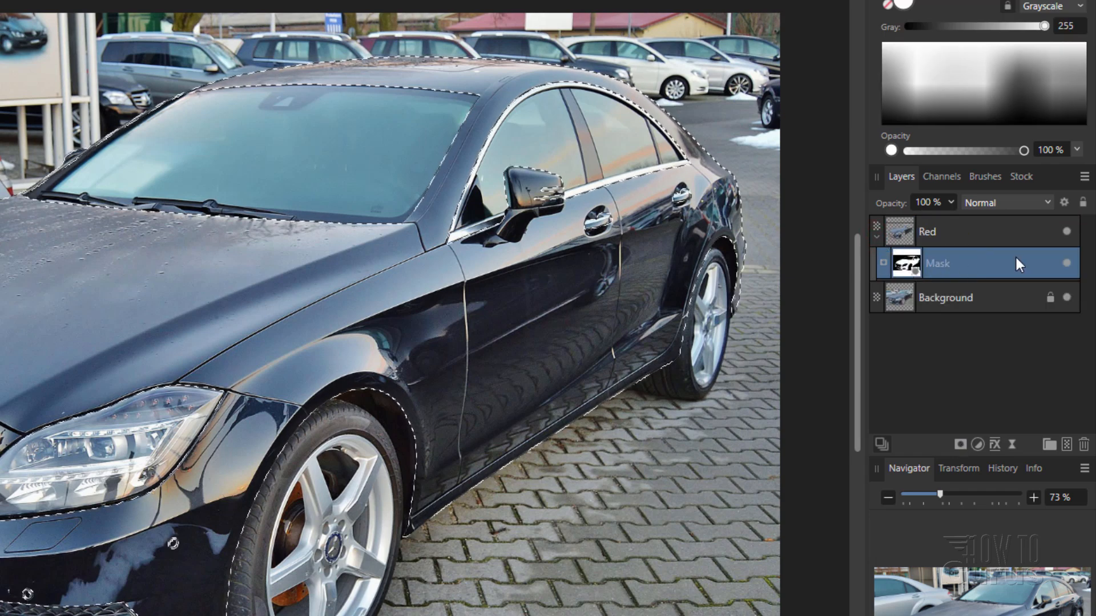
{"action": "left_click", "coordinate": [878, 236]}
{"action": "left_click", "coordinate": [906, 231]}
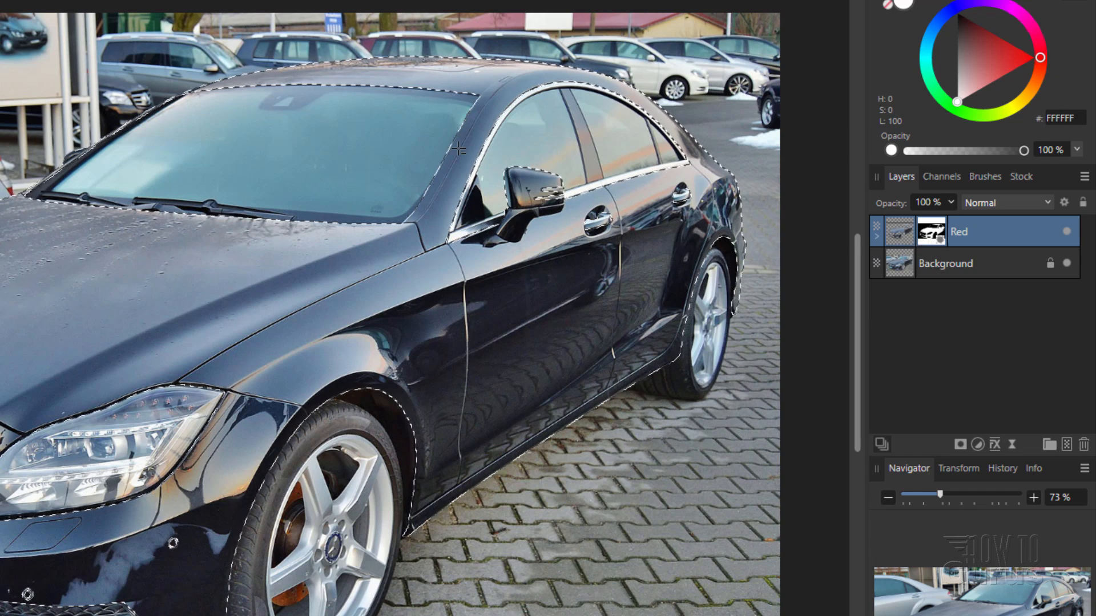
Step: Clear the selection and add a Recolor adjustment layer above the Red layer
{"action": "key", "text": "ctrl+d"}
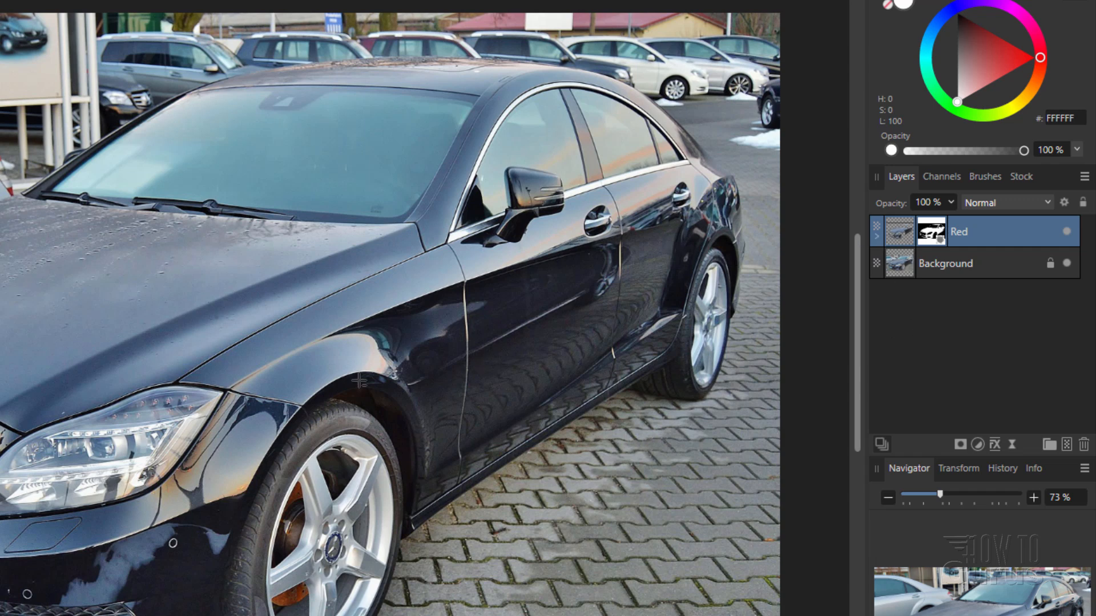
{"action": "left_click", "coordinate": [977, 444]}
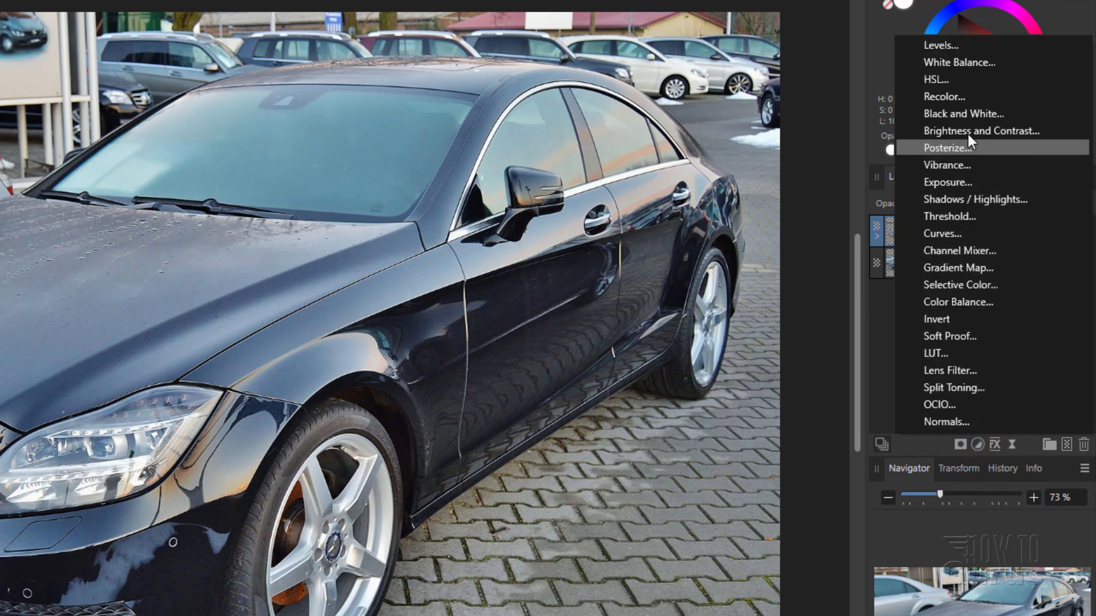
{"action": "left_click", "coordinate": [955, 98]}
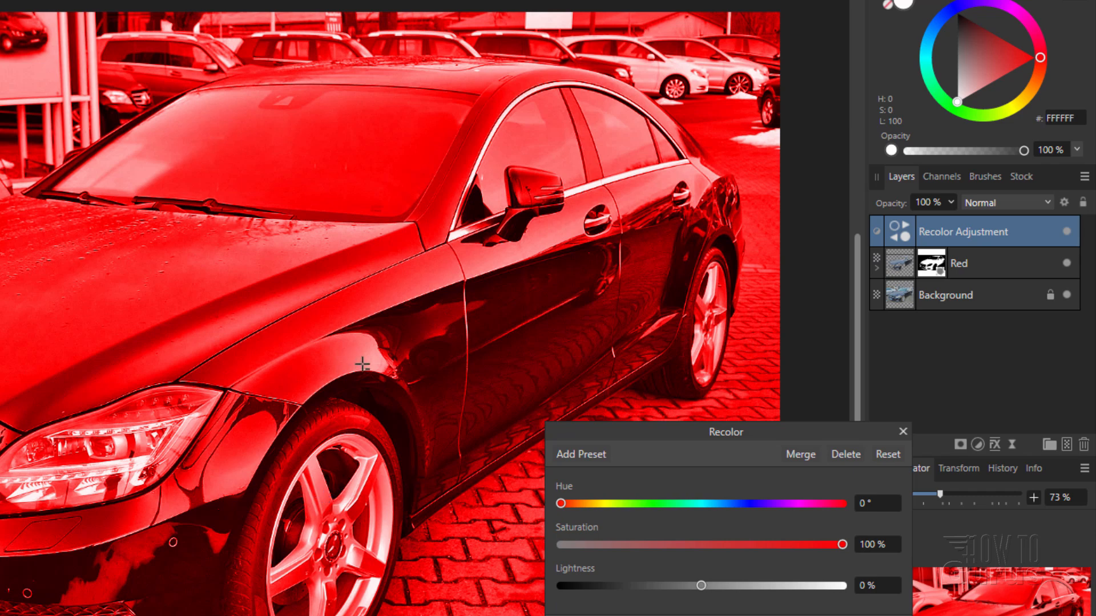
Step: Nest the Recolor adjustment in the Red layer with Mask to Below so it affects only the car body
{"action": "left_click", "coordinate": [901, 433]}
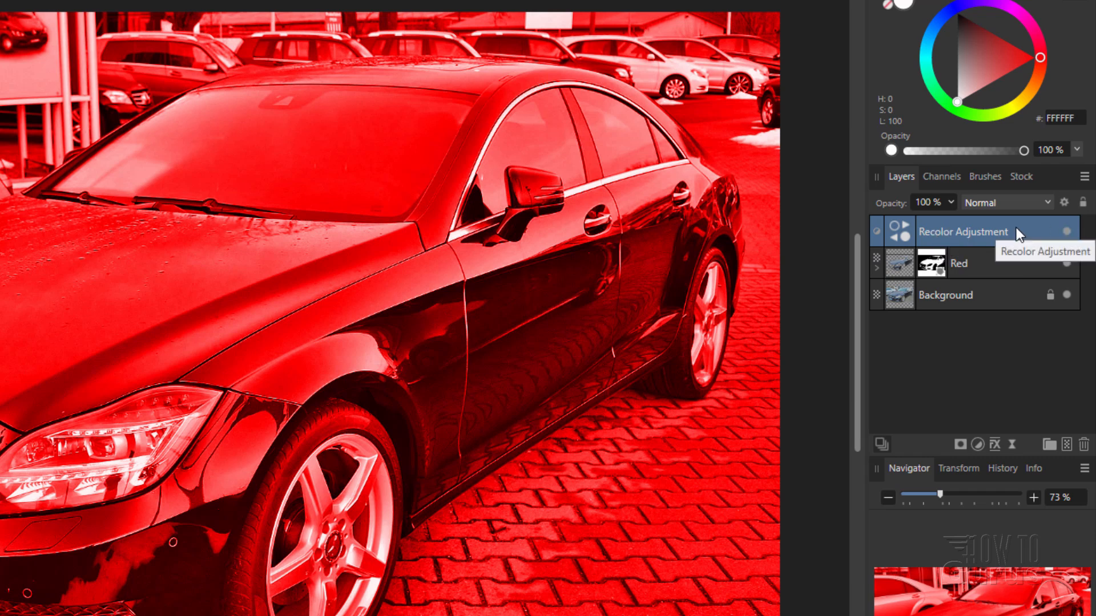
{"action": "right_click", "coordinate": [954, 234]}
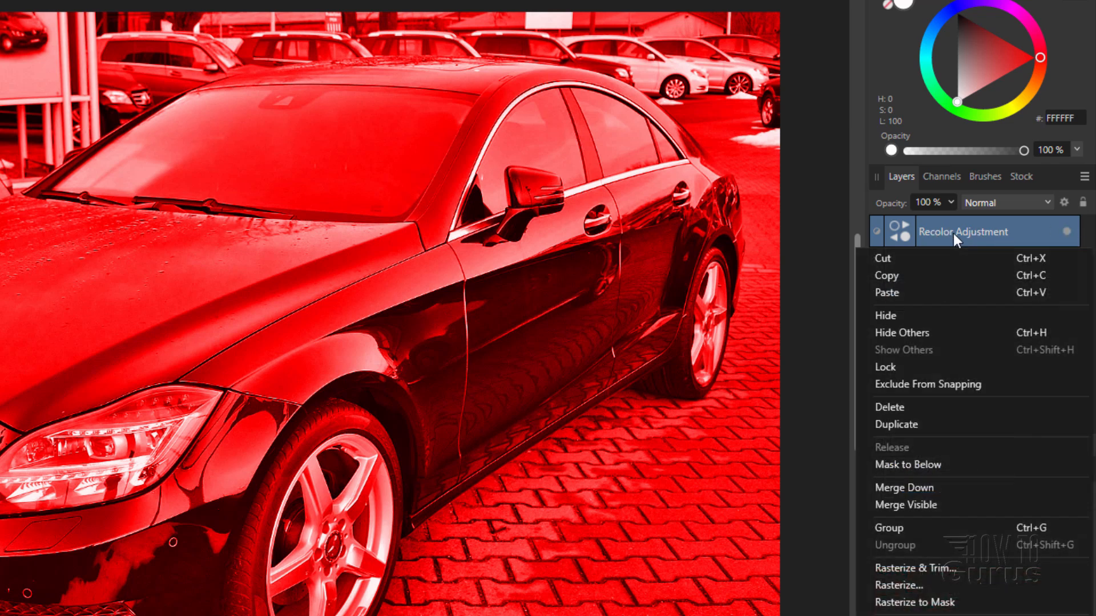
{"action": "left_click", "coordinate": [916, 463]}
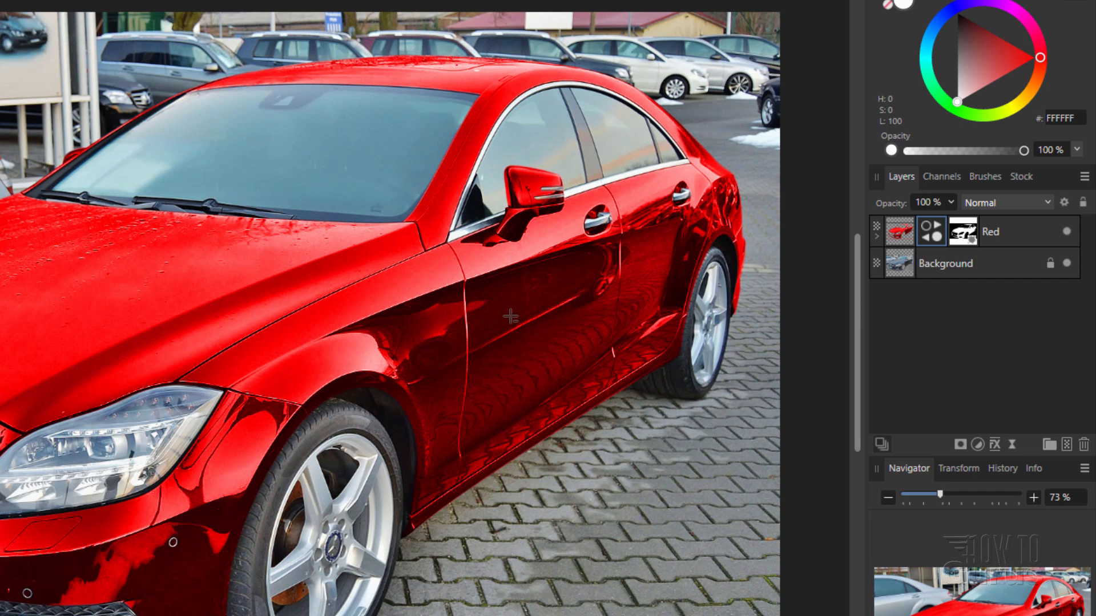
Step: Set the nested Recolor adjustment's saturation to 92% and its lightness to 21%
{"action": "double_click", "coordinate": [932, 231]}
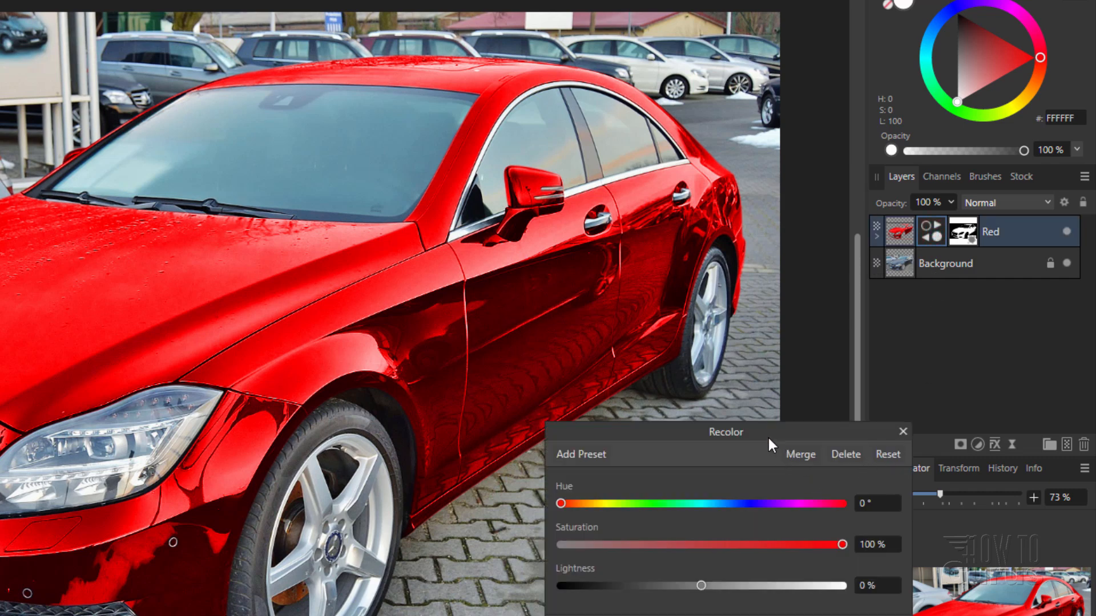
{"action": "left_click_drag", "start_coordinate": [768, 436], "coordinate": [804, 407]}
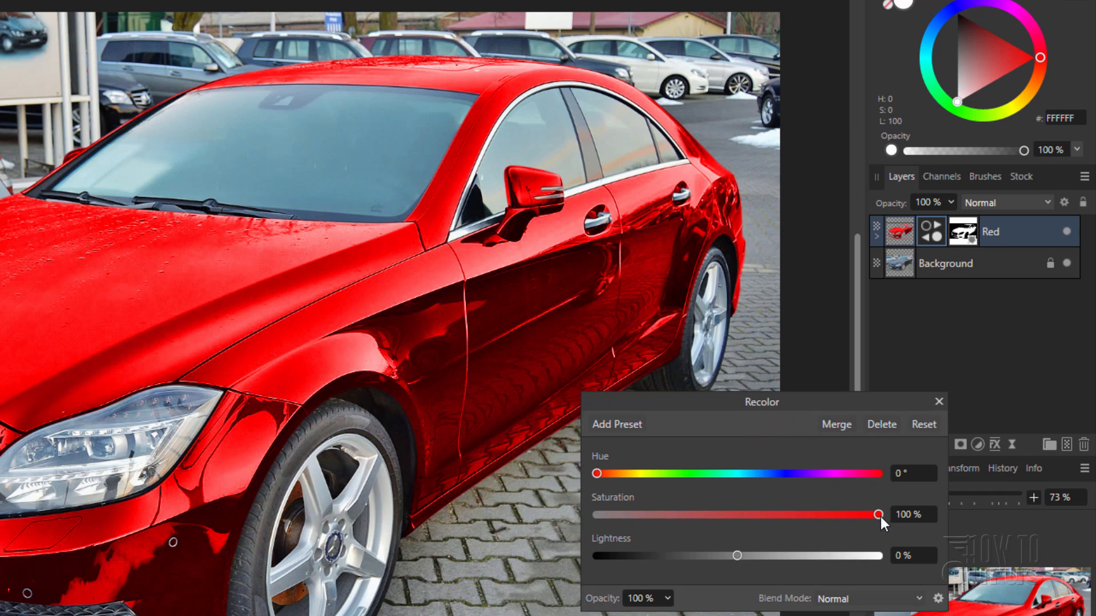
{"action": "left_click_drag", "start_coordinate": [879, 515], "coordinate": [844, 514]}
{"action": "left_click_drag", "start_coordinate": [735, 556], "coordinate": [766, 553]}
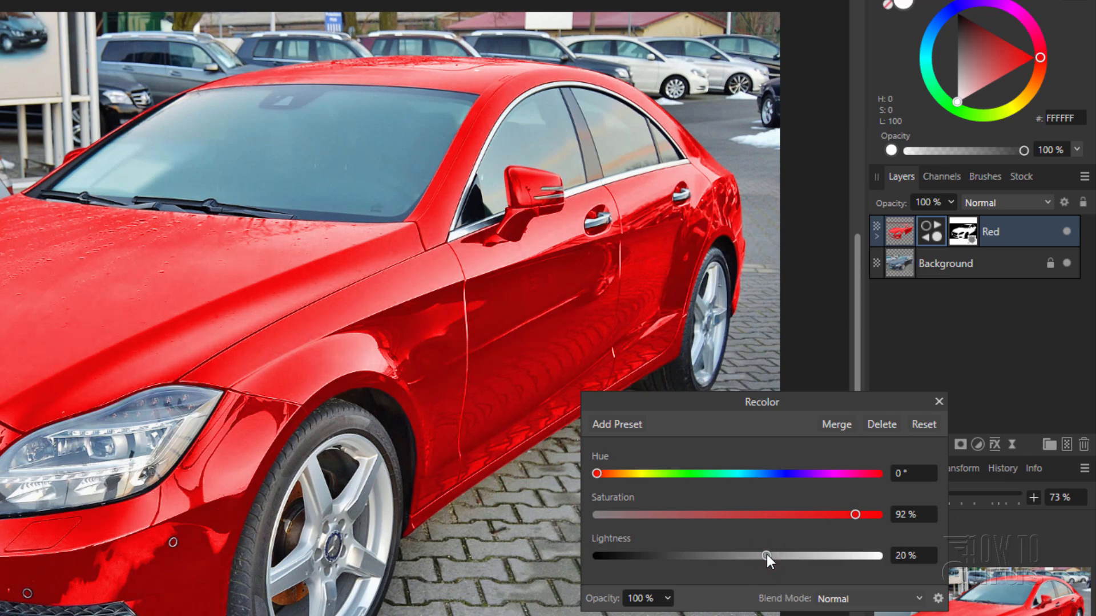
{"action": "left_click", "coordinate": [767, 556]}
{"action": "left_click", "coordinate": [939, 402]}
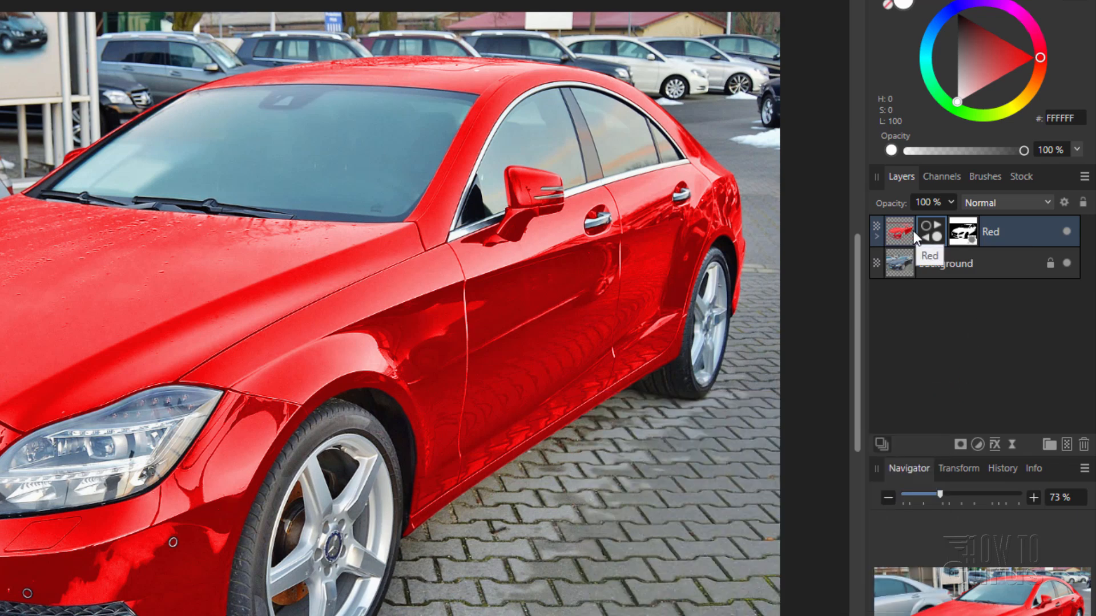
Step: Add a Levels adjustment above the Red layer and nest it in that layer with Mask to Below
{"action": "left_click", "coordinate": [978, 443]}
{"action": "left_click", "coordinate": [956, 47]}
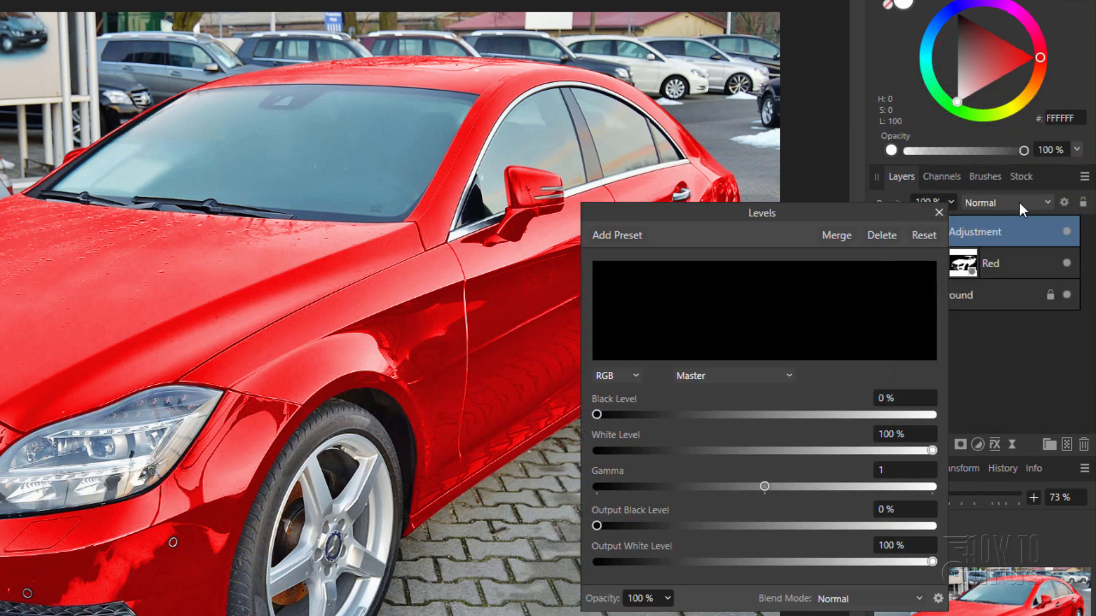
{"action": "right_click", "coordinate": [975, 231]}
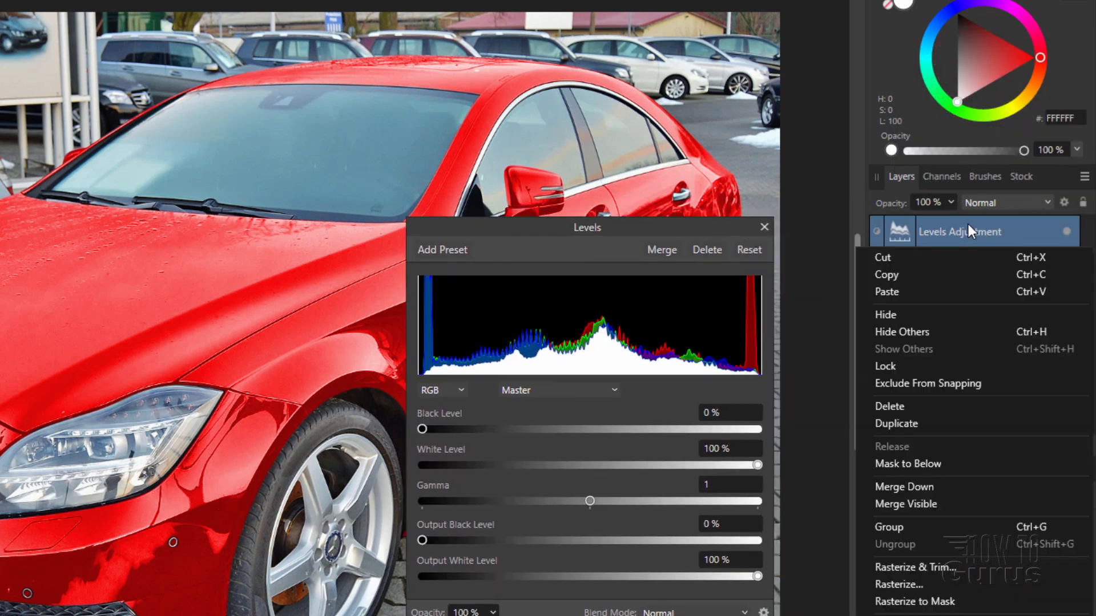
{"action": "left_click", "coordinate": [943, 463]}
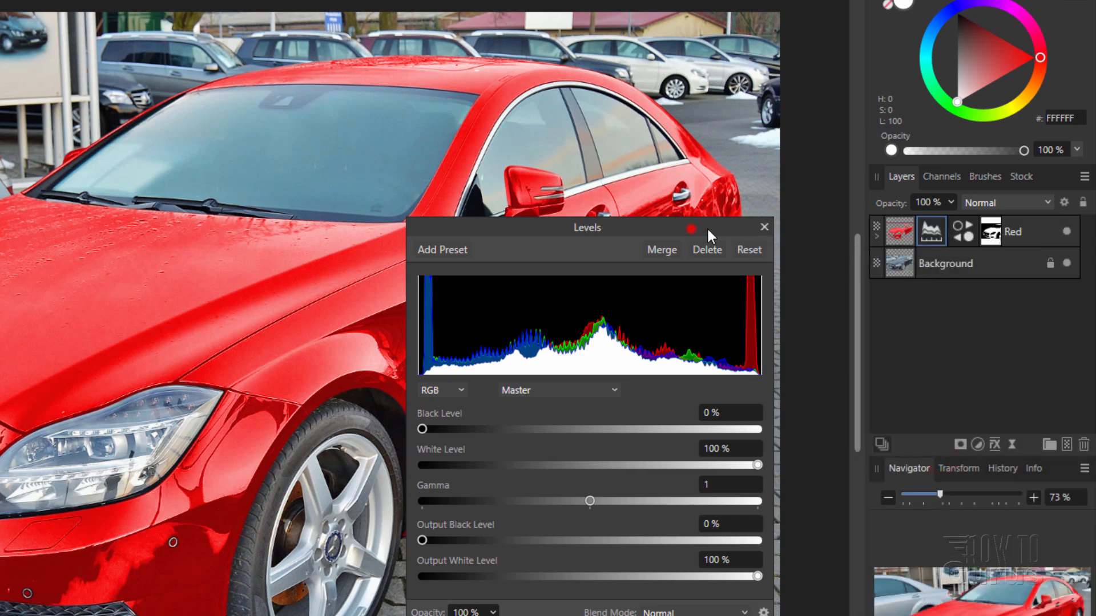
Step: Set the car's Levels adjustment to black level 3%, white level 93% and gamma 1.122, leaving the output levels at 0% and 100%
{"action": "left_click_drag", "start_coordinate": [692, 227], "coordinate": [1008, 202]}
{"action": "mouse_move", "coordinate": [907, 477]}
{"action": "left_mouse_down"}
{"action": "mouse_move", "coordinate": [889, 475]}
{"action": "mouse_move", "coordinate": [923, 472]}
{"action": "mouse_move", "coordinate": [886, 471]}
{"action": "mouse_move", "coordinate": [954, 478]}
{"action": "mouse_move", "coordinate": [929, 476]}
{"action": "left_mouse_up"}
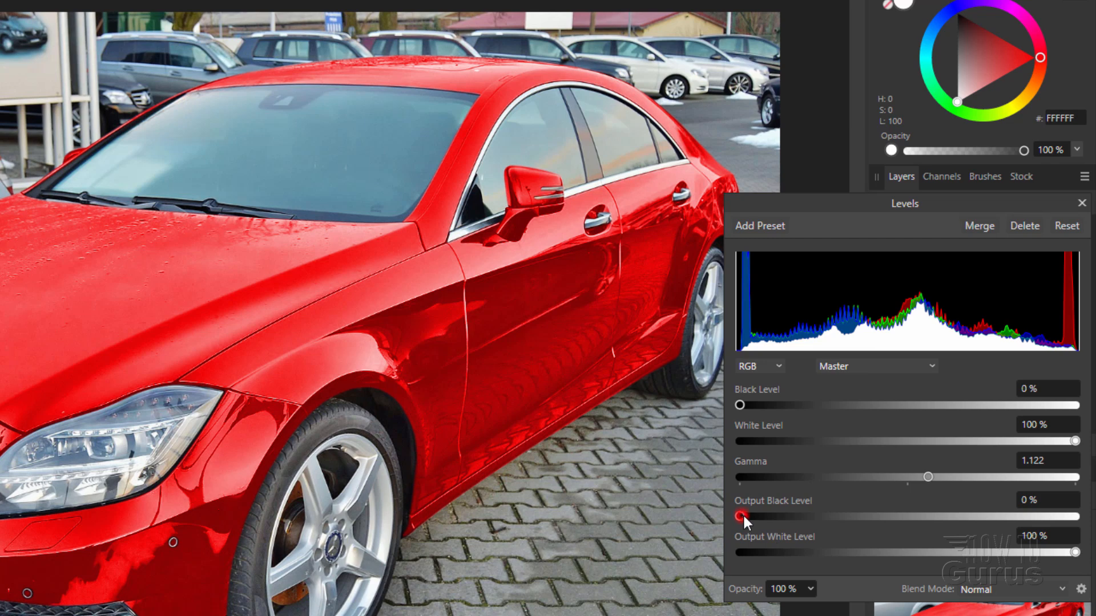
{"action": "mouse_move", "coordinate": [741, 515]}
{"action": "left_mouse_down"}
{"action": "mouse_move", "coordinate": [776, 515]}
{"action": "mouse_move", "coordinate": [748, 515]}
{"action": "left_mouse_up"}
{"action": "mouse_move", "coordinate": [1074, 551]}
{"action": "left_mouse_down"}
{"action": "mouse_move", "coordinate": [1047, 551]}
{"action": "mouse_move", "coordinate": [1076, 552]}
{"action": "left_mouse_up"}
{"action": "left_click_drag", "start_coordinate": [739, 406], "coordinate": [751, 406]}
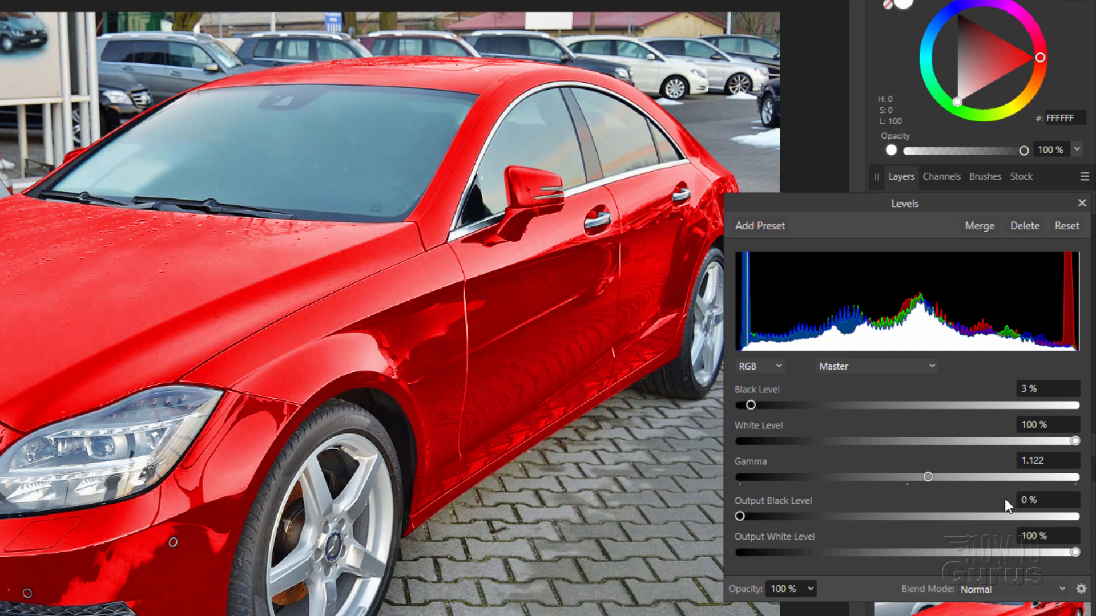
{"action": "left_click_drag", "start_coordinate": [1076, 442], "coordinate": [1052, 440]}
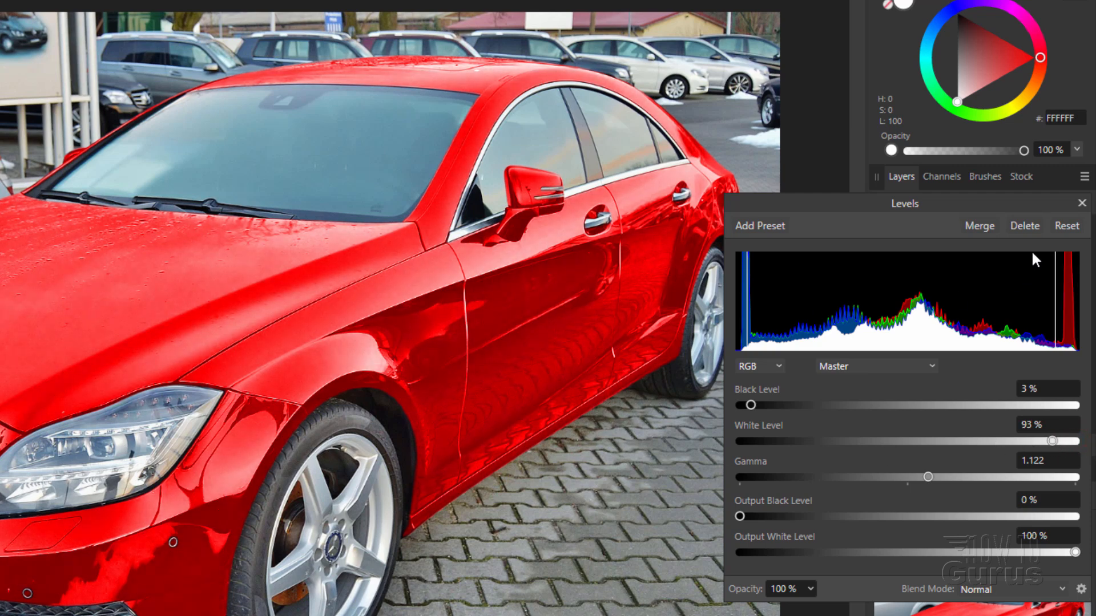
{"action": "left_click", "coordinate": [1082, 203]}
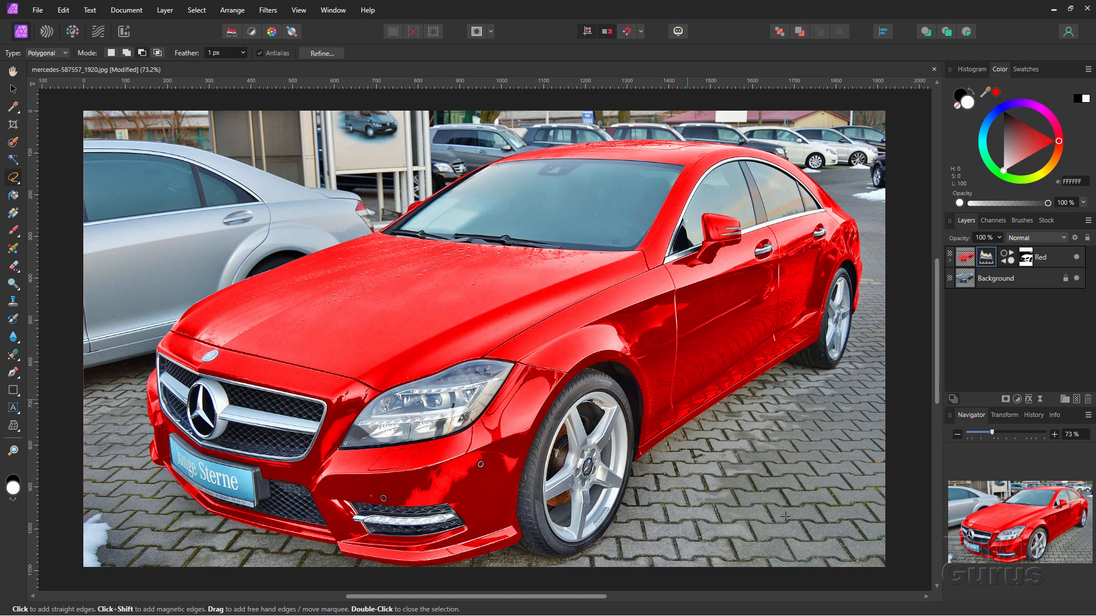
Step: Add a separate Levels adjustment directly above the Background layer for the rest of the photo
{"action": "left_click", "coordinate": [1026, 278]}
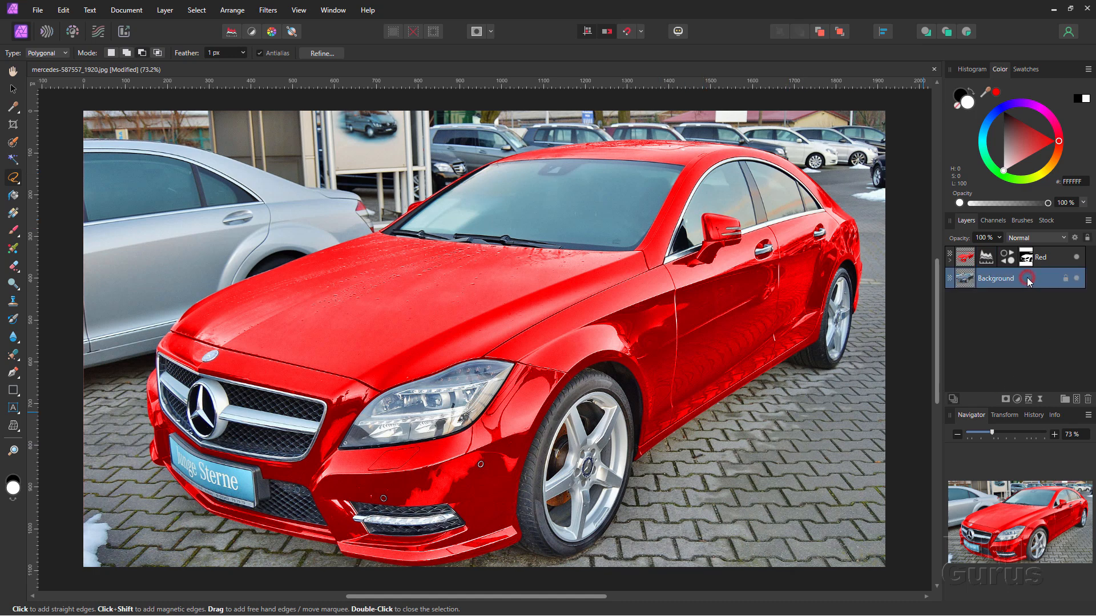
{"action": "left_click", "coordinate": [1017, 399]}
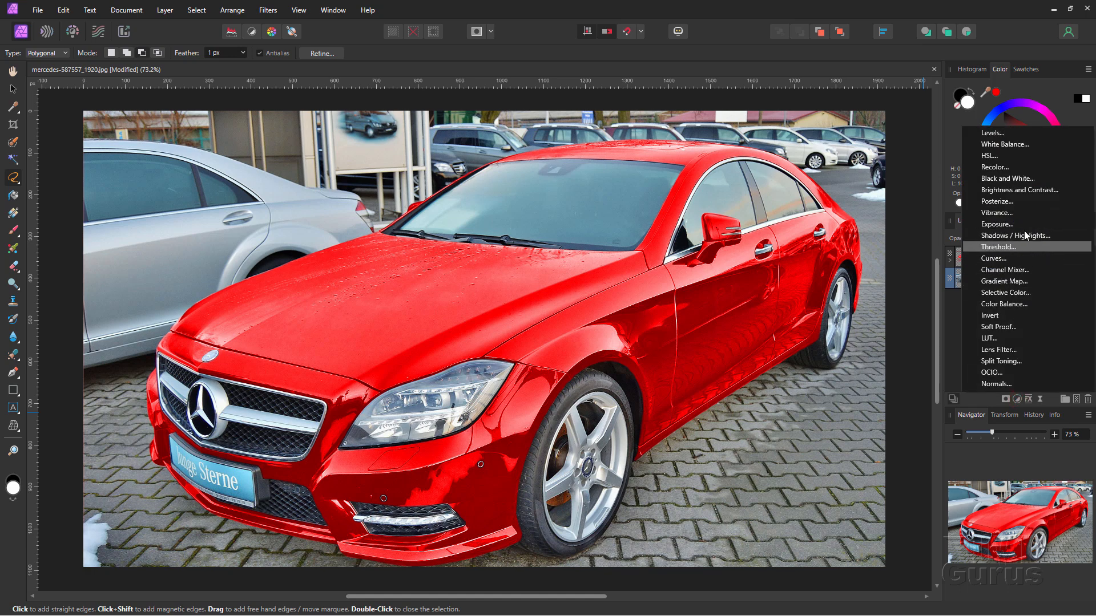
{"action": "left_click", "coordinate": [1009, 134]}
{"action": "left_click_drag", "start_coordinate": [1009, 135], "coordinate": [1019, 262]}
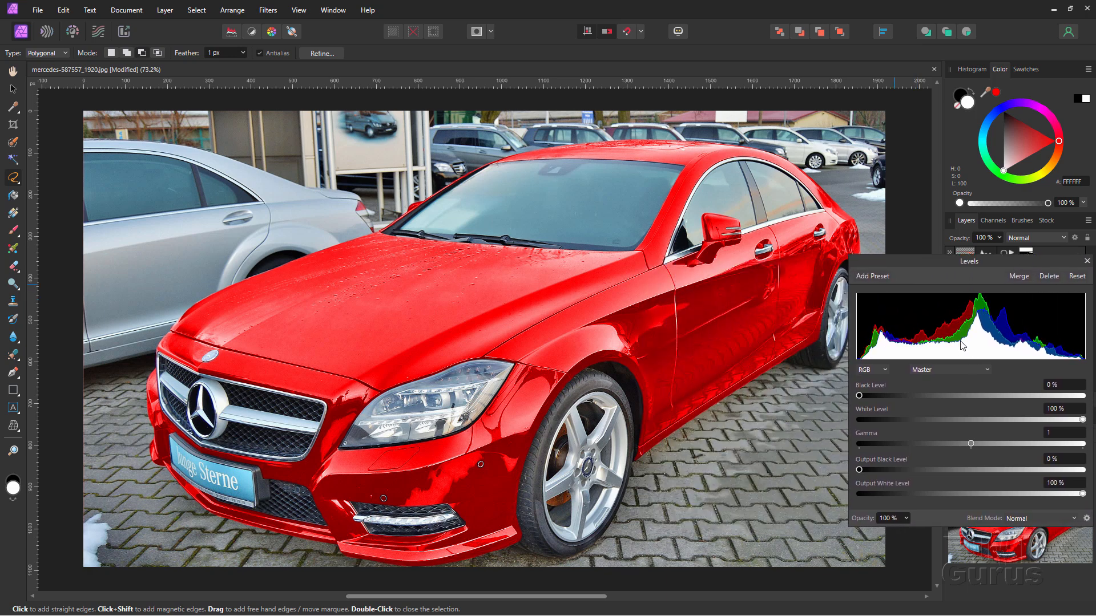
{"action": "left_click_drag", "start_coordinate": [930, 267], "coordinate": [934, 266]}
Step: Set the background's Levels adjustment to black level 16%, white level 87% and gamma 1.066
{"action": "left_click_drag", "start_coordinate": [864, 395], "coordinate": [888, 396]}
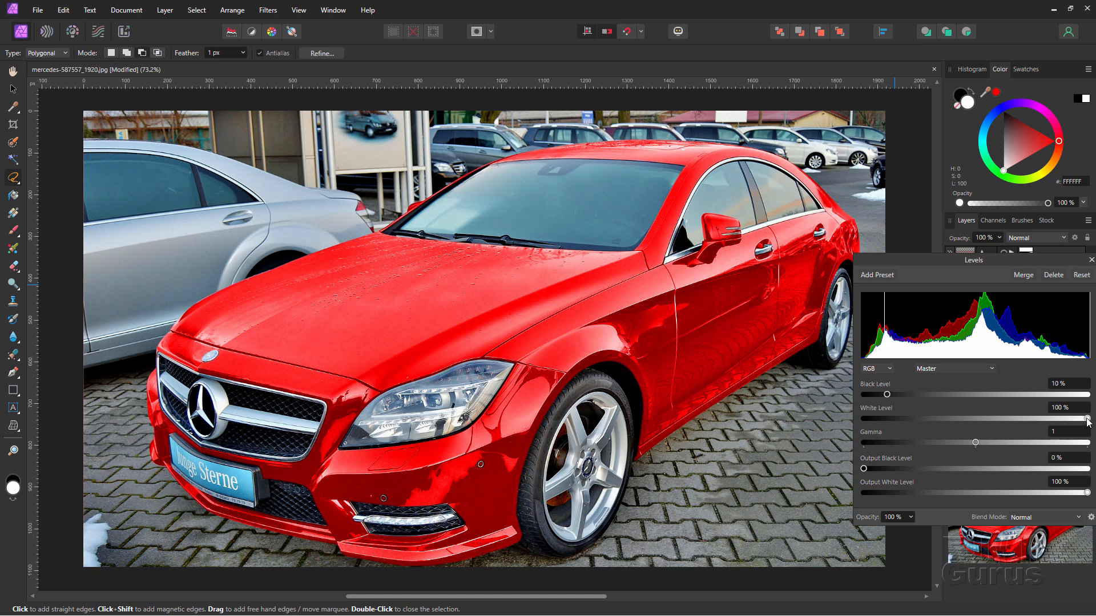
{"action": "left_click_drag", "start_coordinate": [1088, 419], "coordinate": [1057, 419]}
{"action": "left_click_drag", "start_coordinate": [886, 395], "coordinate": [900, 394]}
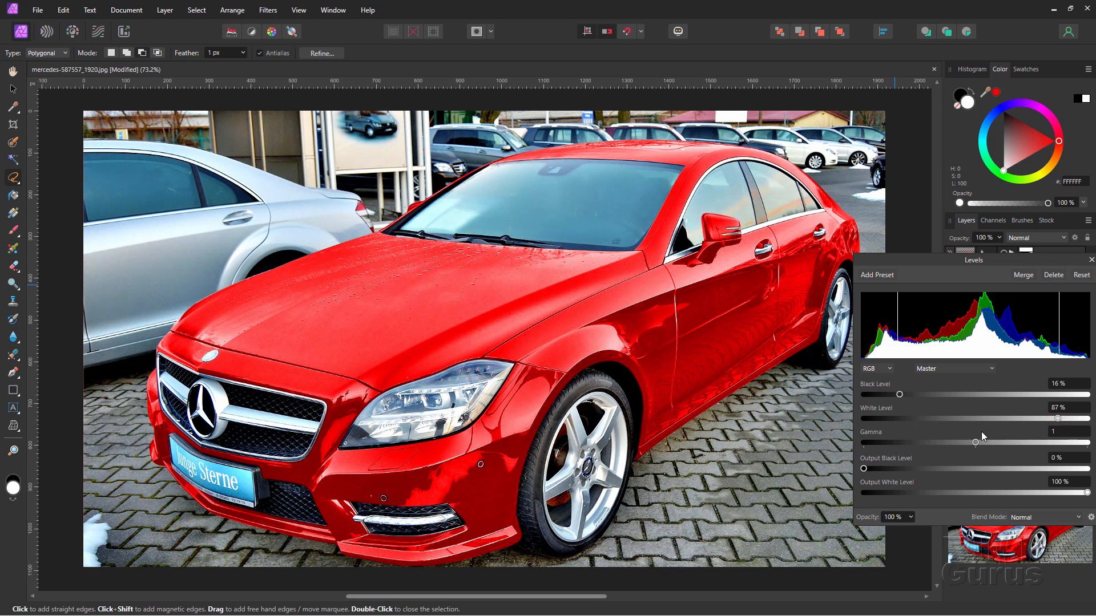
{"action": "left_click_drag", "start_coordinate": [977, 440], "coordinate": [983, 438]}
{"action": "left_click_drag", "start_coordinate": [996, 263], "coordinate": [885, 283]}
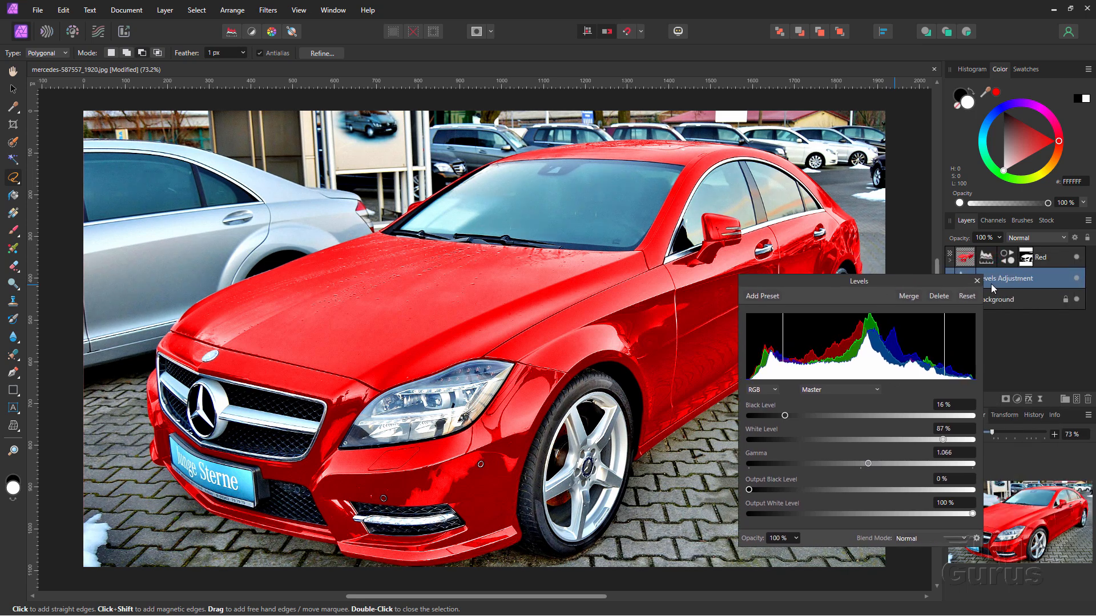
{"action": "left_click", "coordinate": [981, 280]}
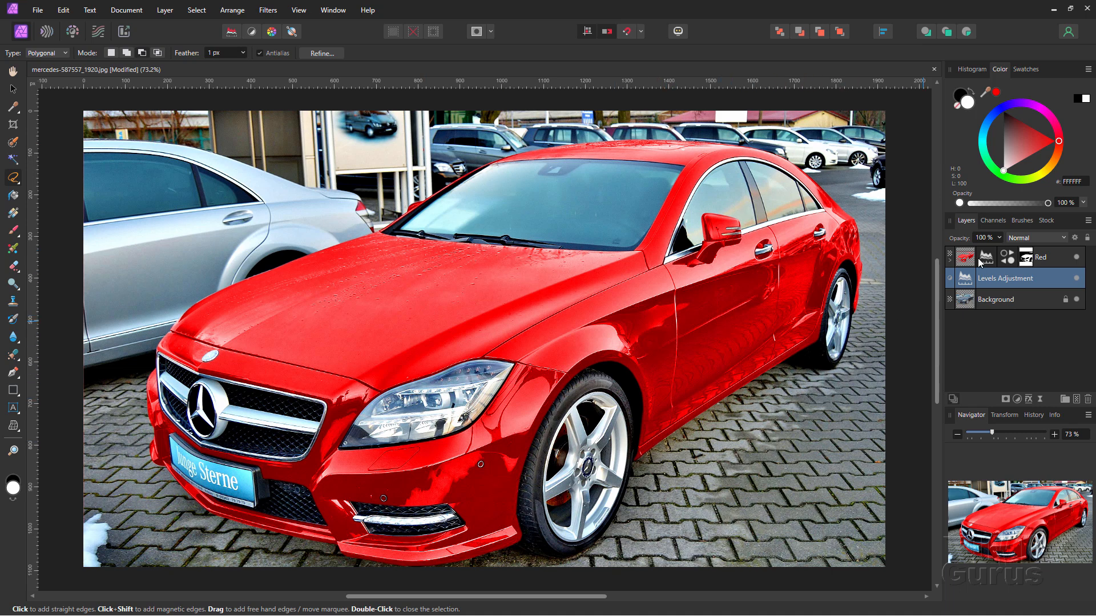
Step: Reopen the Recolor adjustment nested in the Red layer to review its hue, saturation and lightness settings, and close it
{"action": "double_click", "coordinate": [1009, 263]}
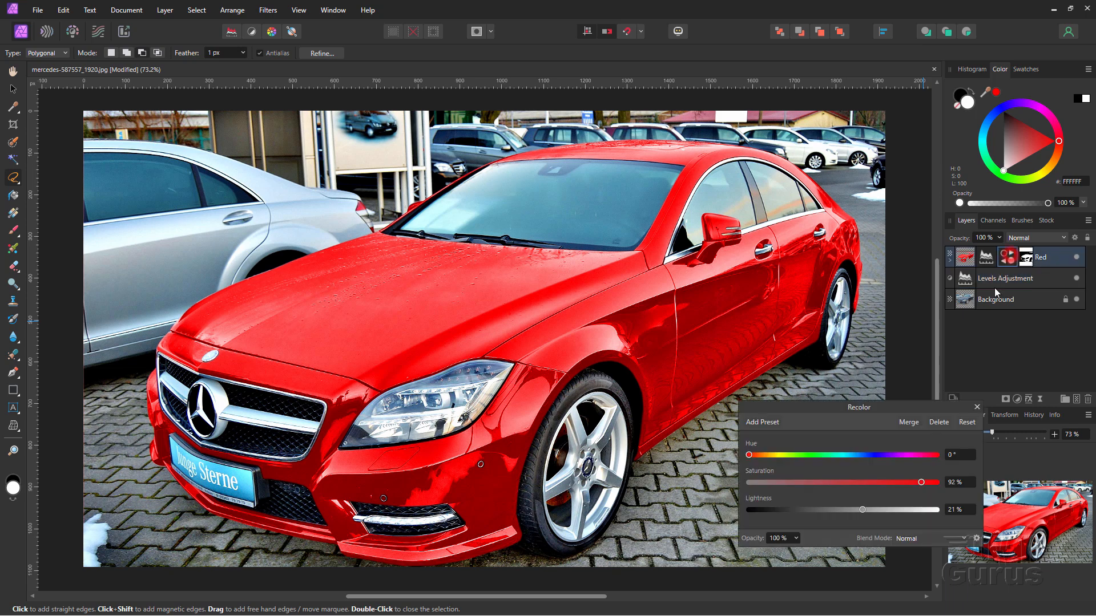
{"action": "left_click_drag", "start_coordinate": [862, 409], "coordinate": [874, 338]}
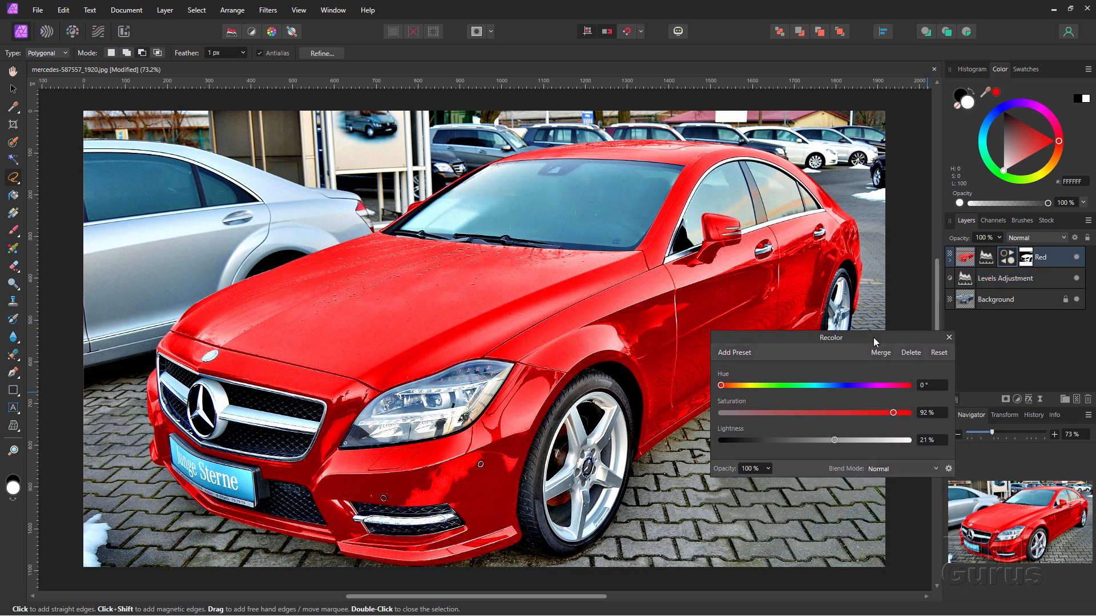
{"action": "left_click", "coordinate": [949, 338]}
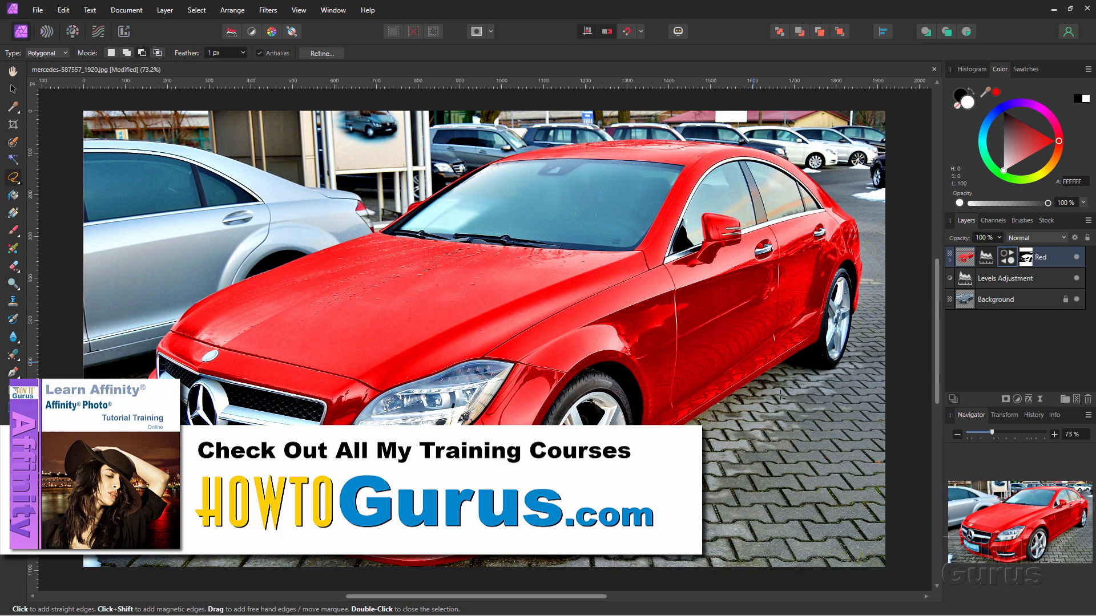